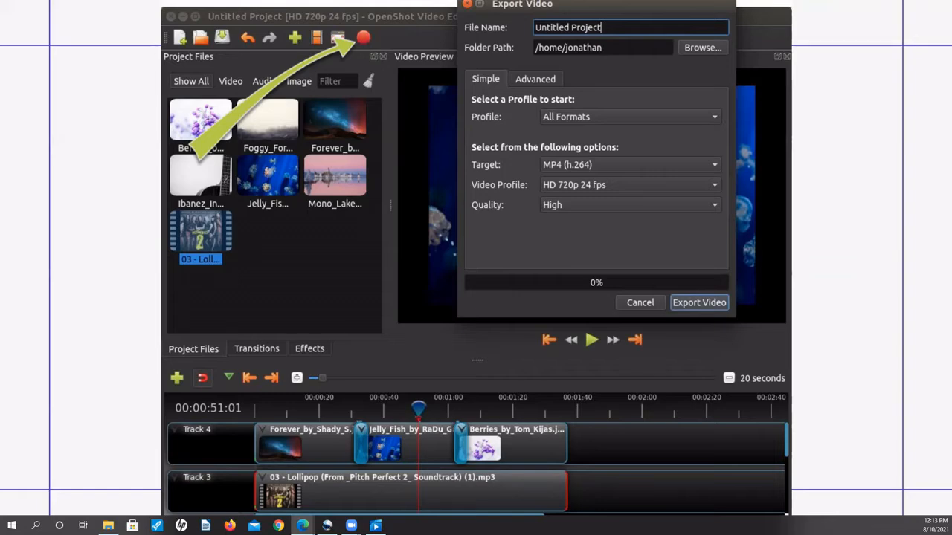
- End the slide show, minimize the browser window and switch to the OpenShot Video Editor project
key(Right)
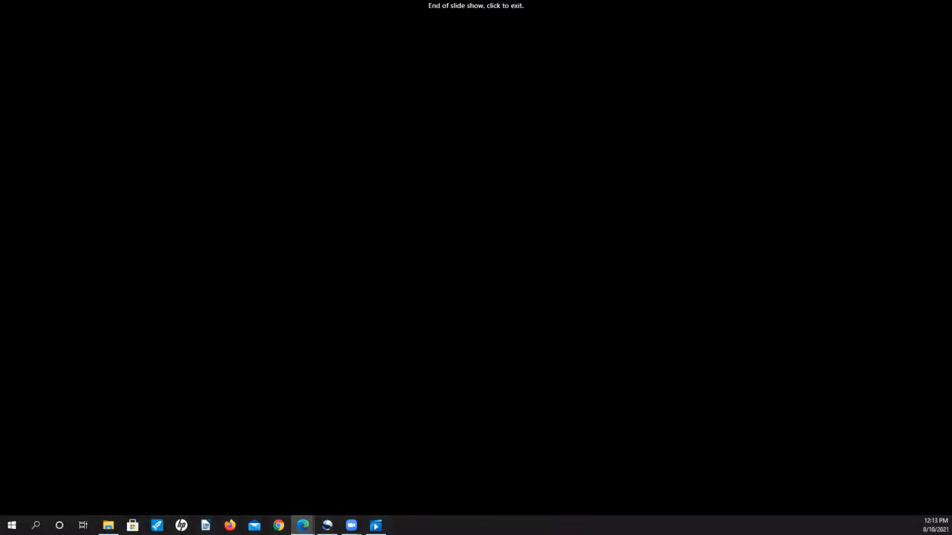
key(Right)
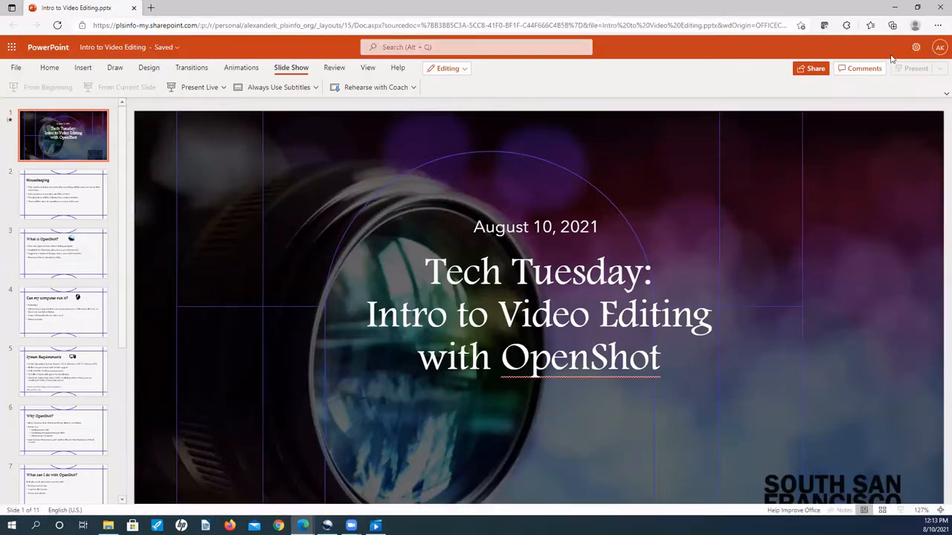
click(894, 7)
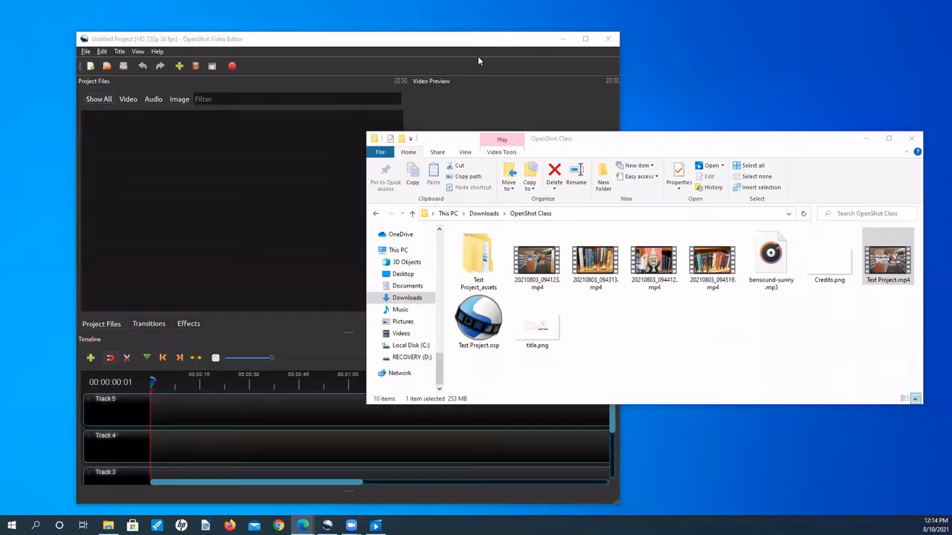
click(440, 57)
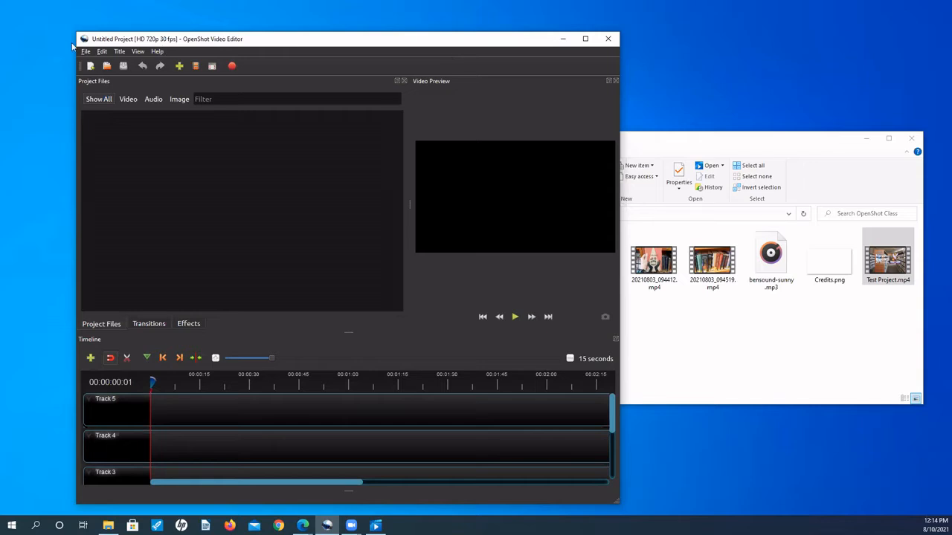
click(104, 52)
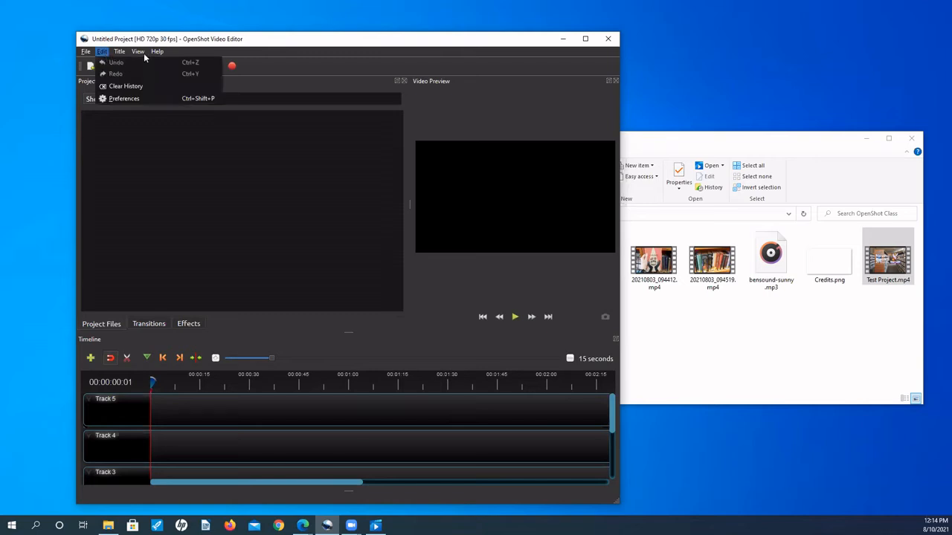
mouse_move(158, 53)
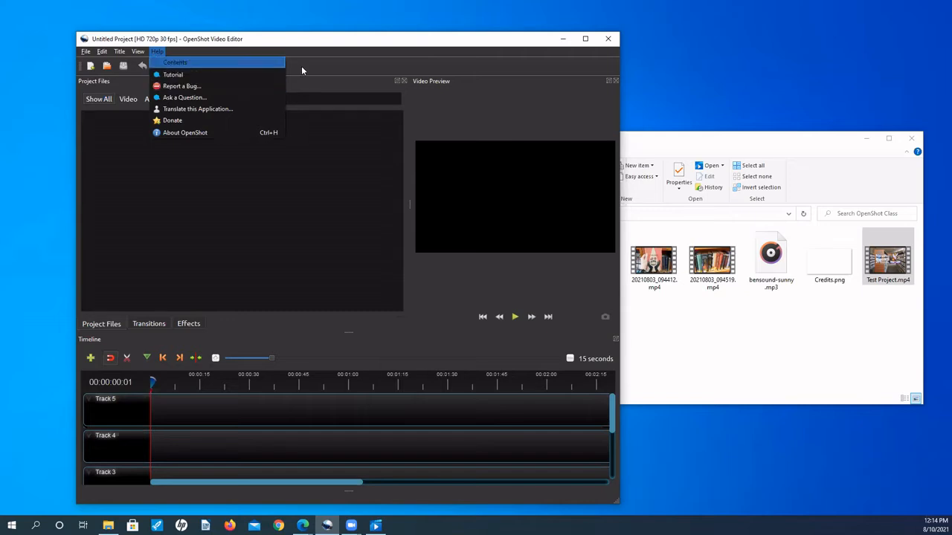
click(352, 63)
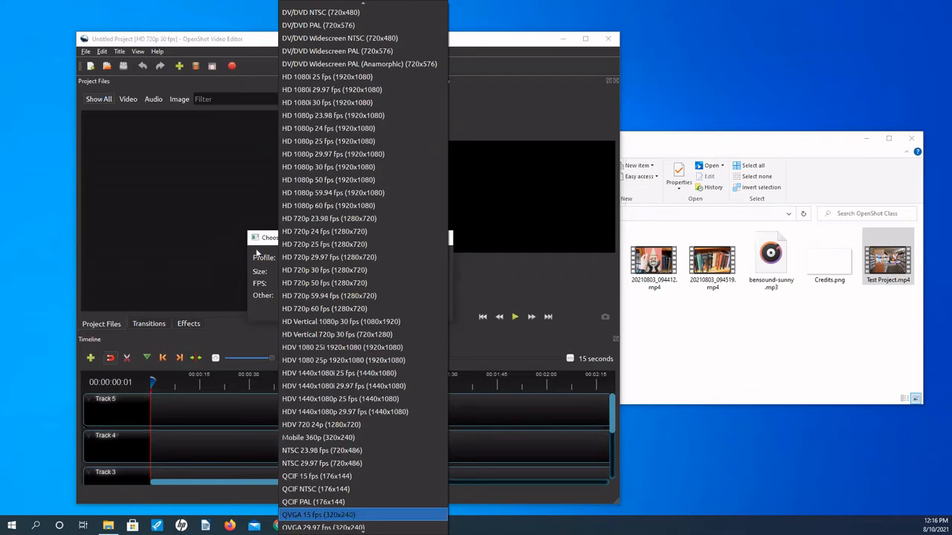
- Examine the available project video profiles, then close the profile chooser without picking another one
key(Escape)
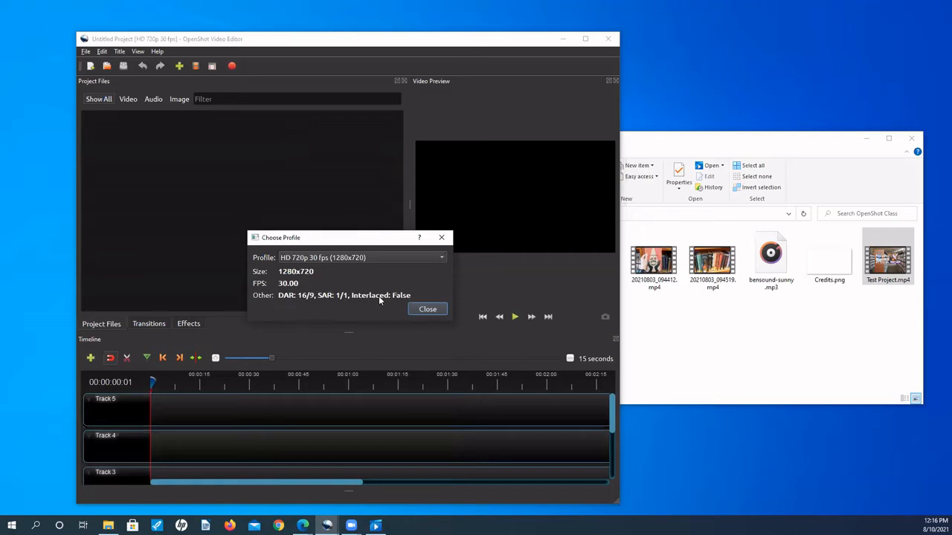
click(419, 313)
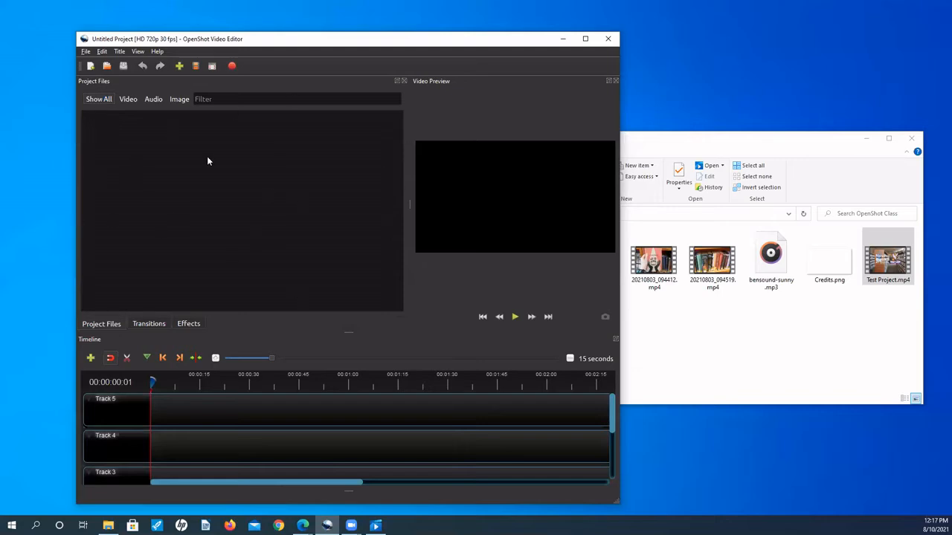
- Import the video 20210803_094123.mp4 from the OpenShot Class folder into the project files
click(676, 148)
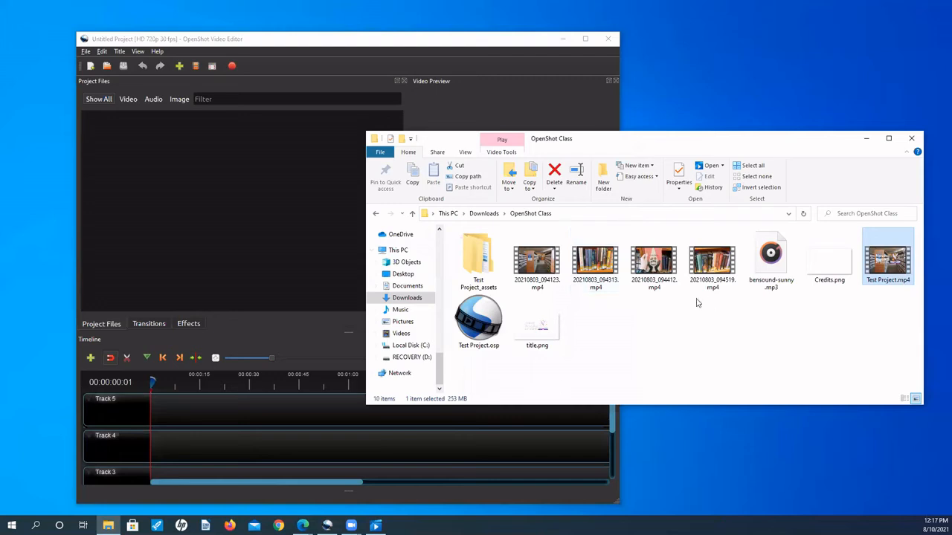
drag(556, 271, 155, 191)
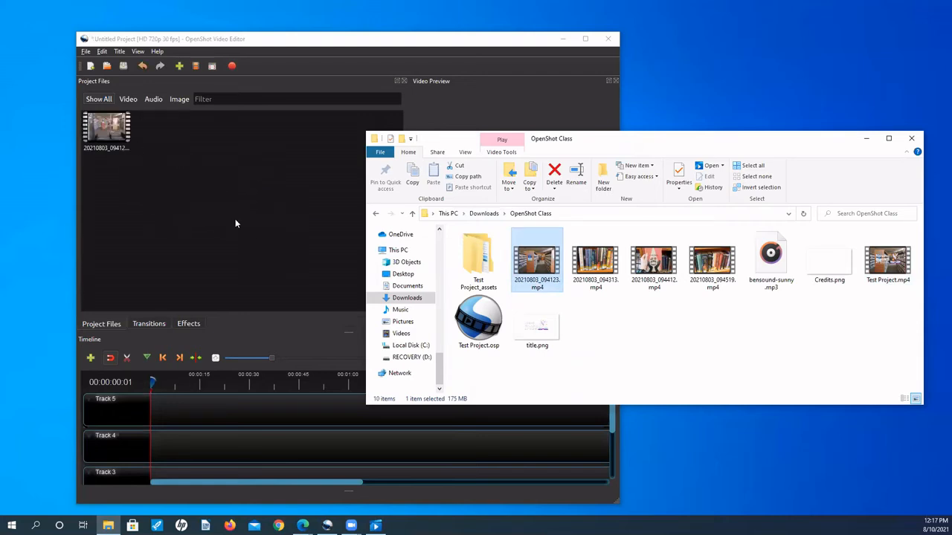
click(272, 199)
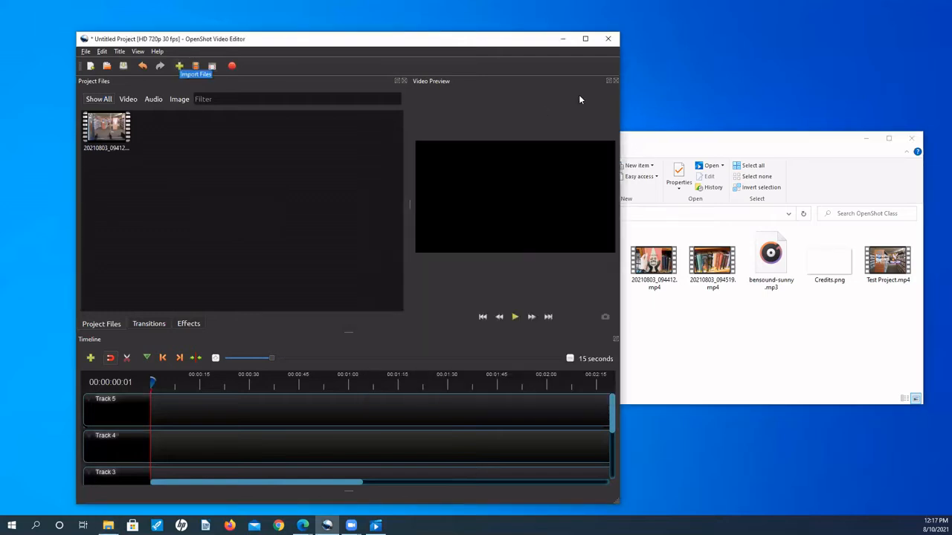
- Import the three remaining 20210803 clips, bensound-sunny.mp3, Credits.png and title.png from the OpenShot Class folder into the project files
click(770, 144)
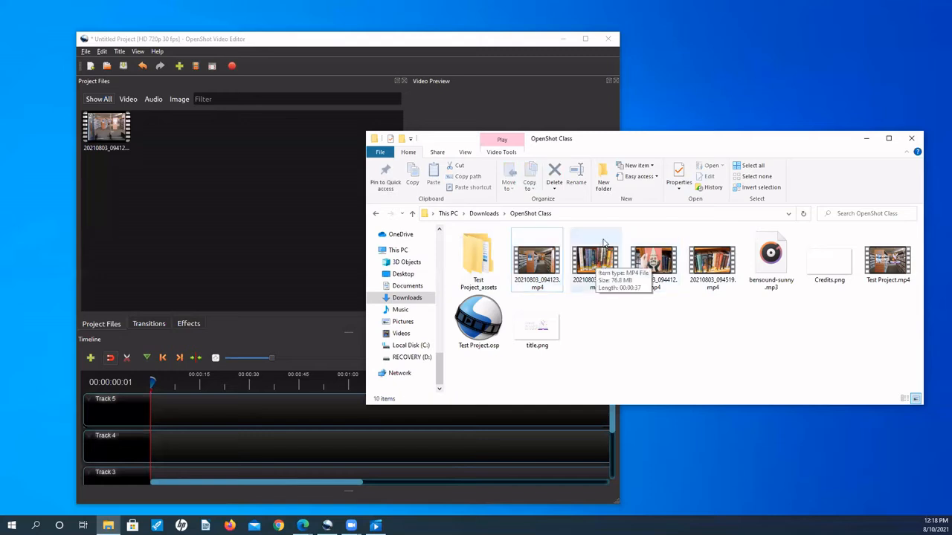
click(604, 244)
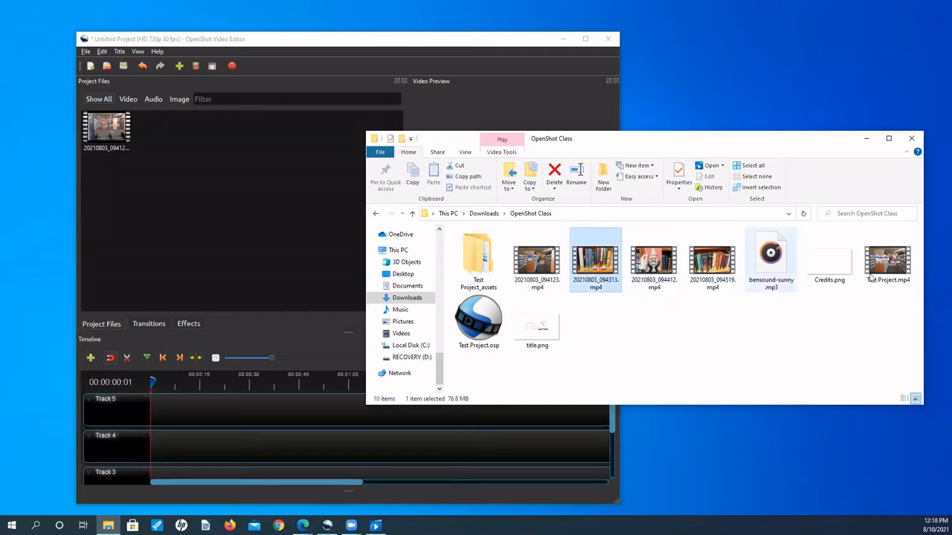
shift+click(825, 273)
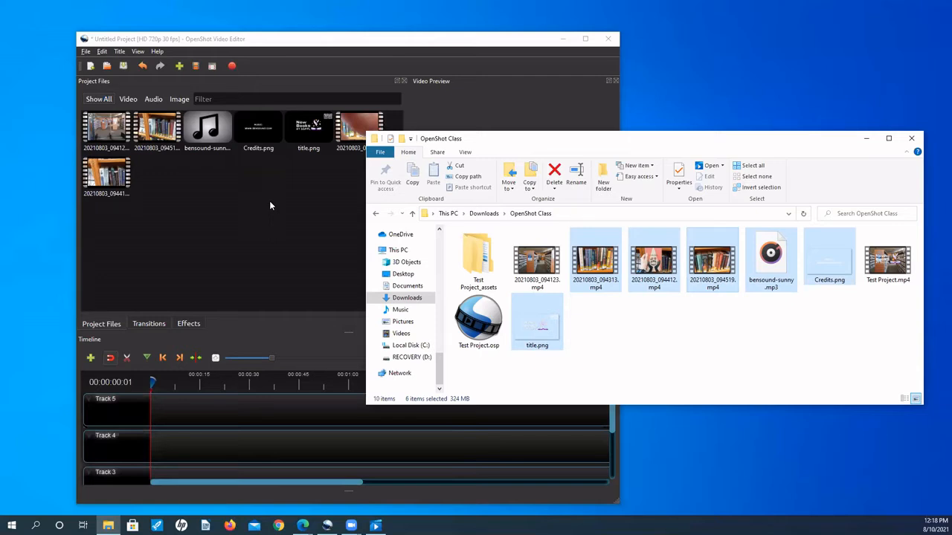
click(269, 201)
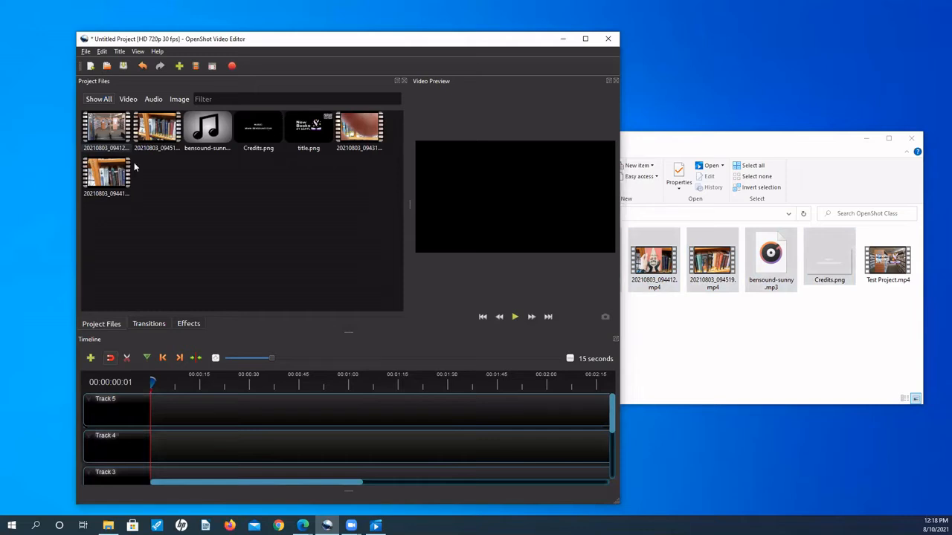
- Filter the project files by video, audio and image in turn, then show all of them again
click(128, 104)
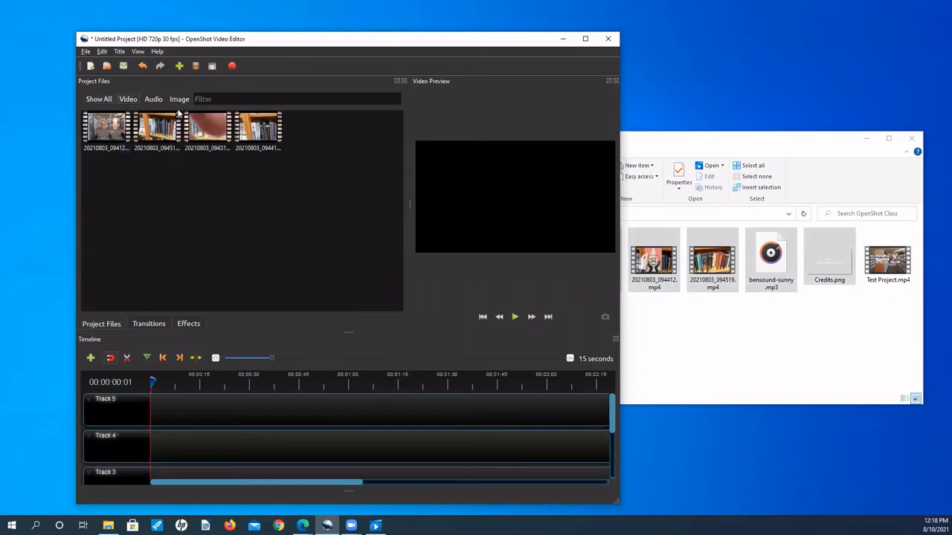
click(153, 99)
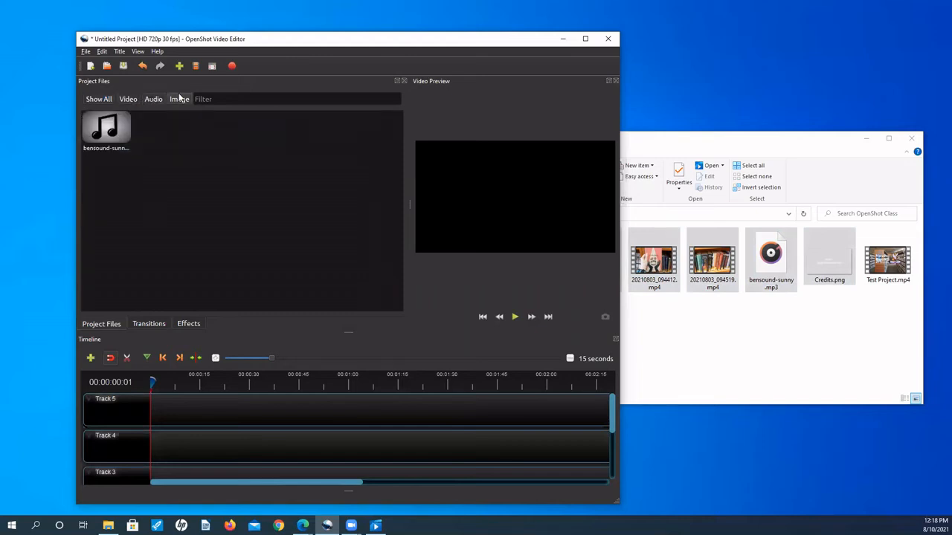
click(227, 96)
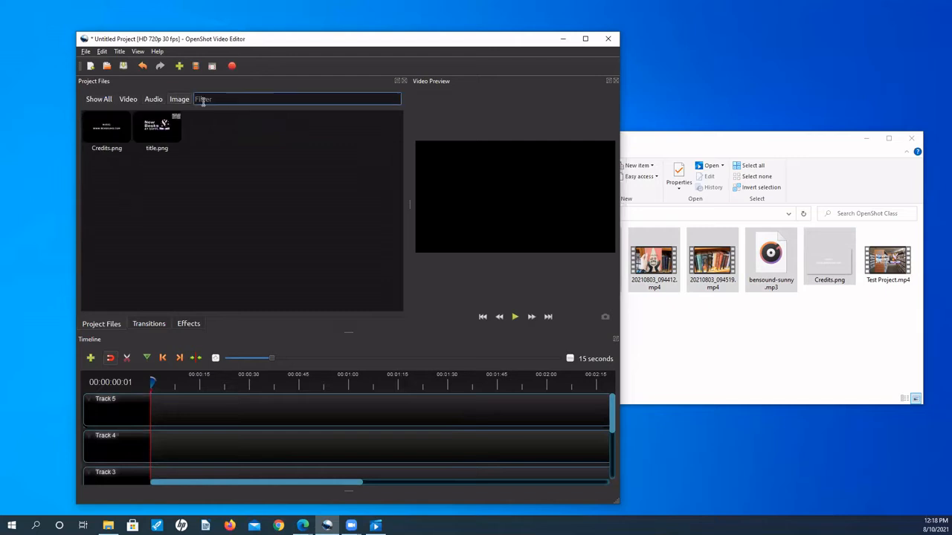
click(125, 95)
click(98, 99)
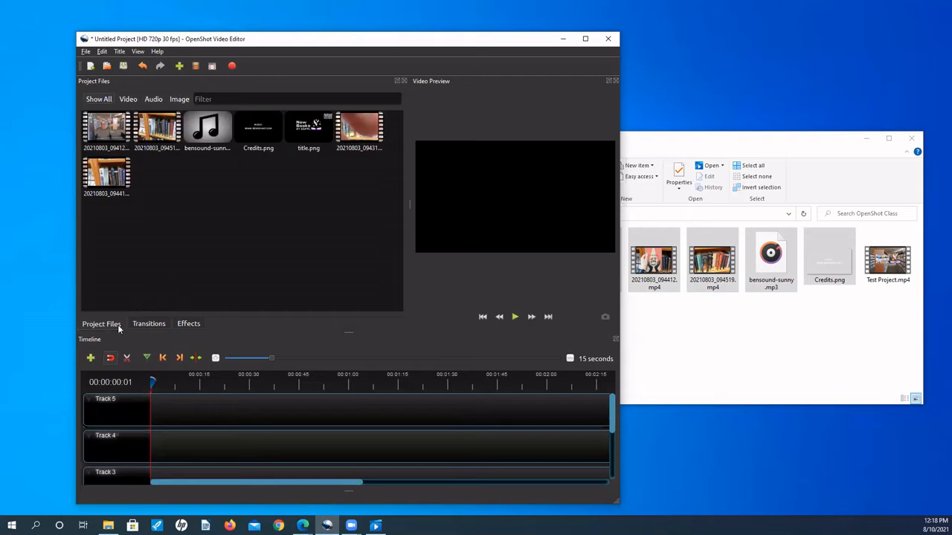
- Look through the available transitions and effects, then return to the project files
click(147, 324)
click(189, 327)
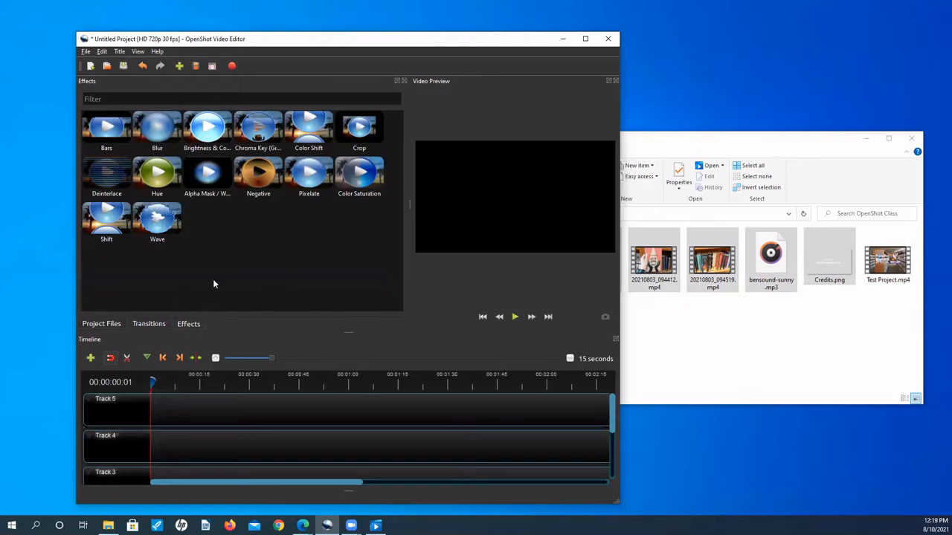
click(151, 324)
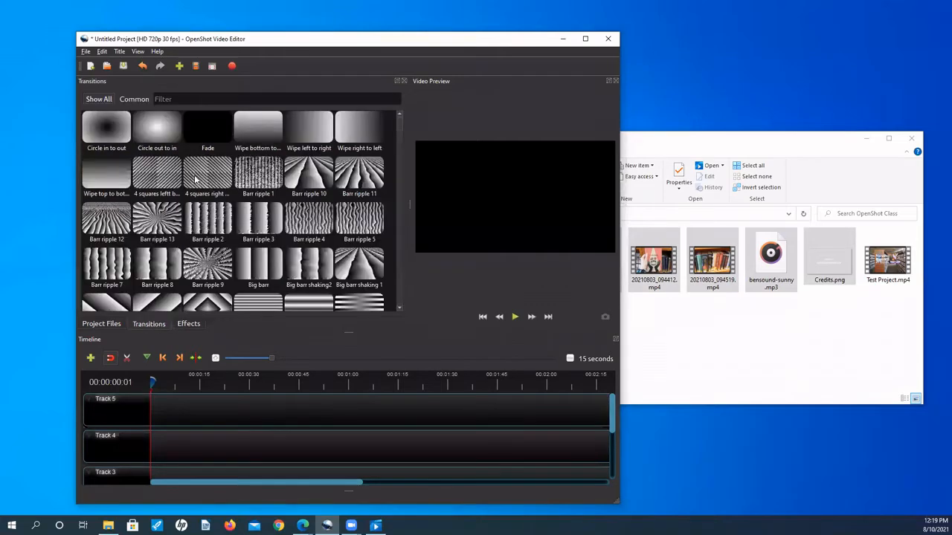
scroll(136, 176, down, 10)
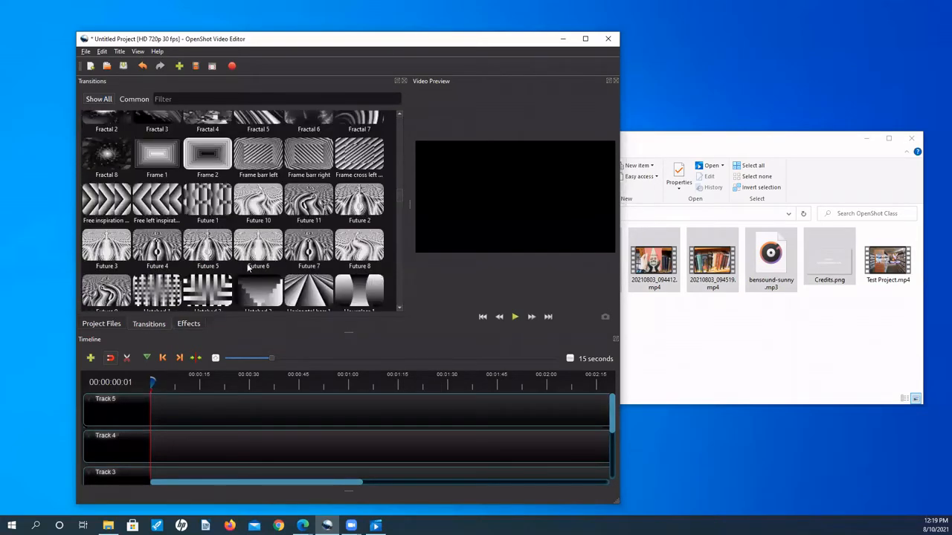
scroll(242, 263, down, 10)
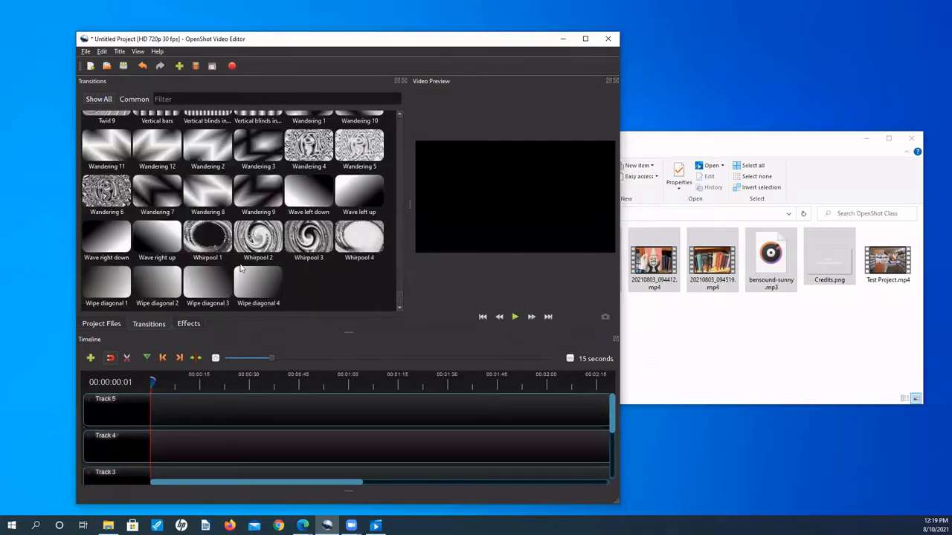
scroll(227, 265, up, 20)
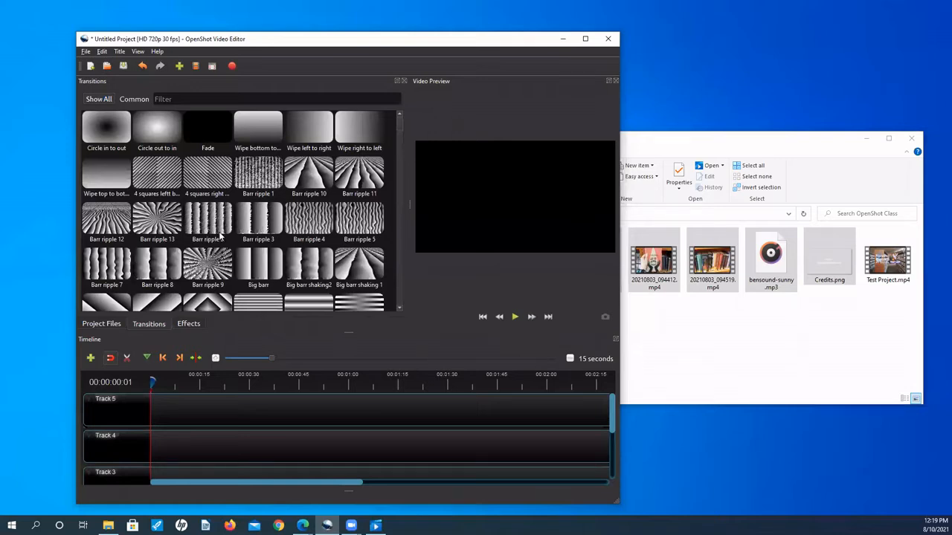
scroll(219, 235, down, 5)
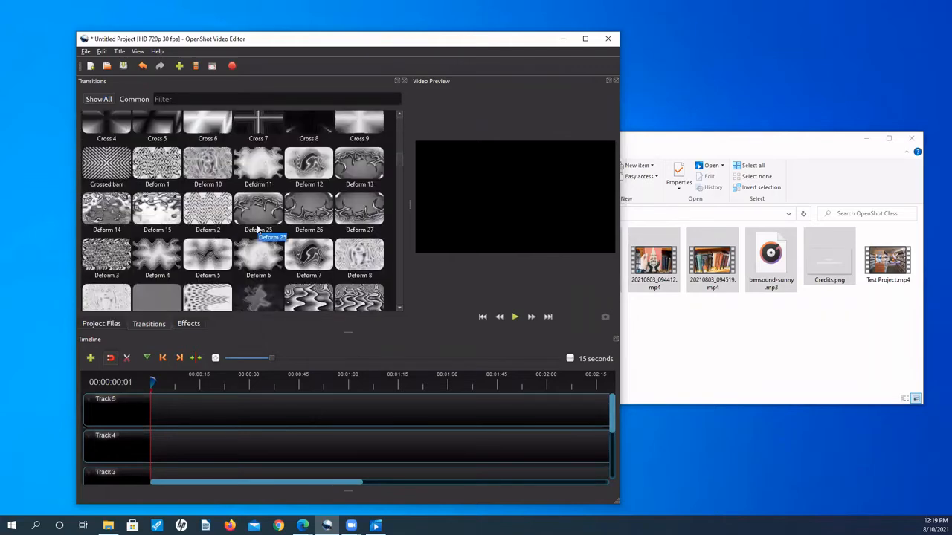
scroll(254, 230, up, 5)
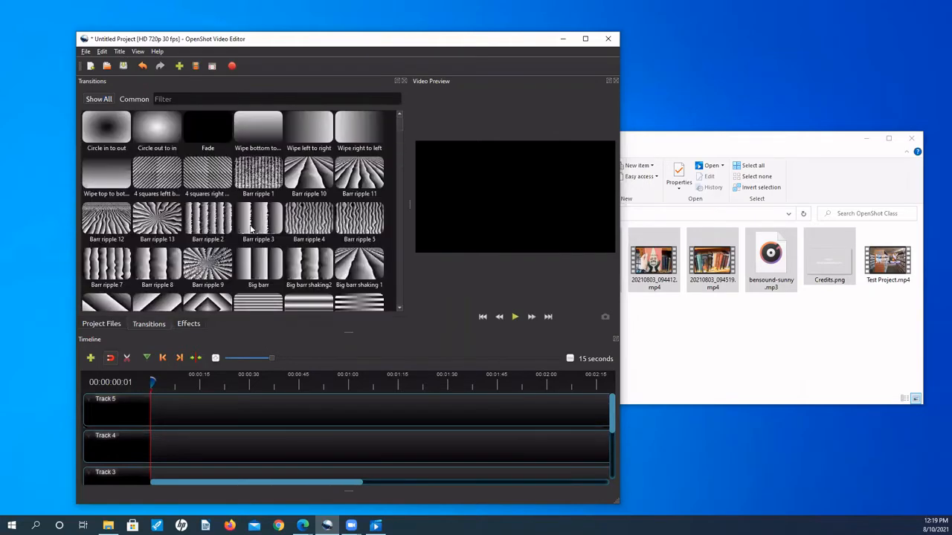
click(188, 323)
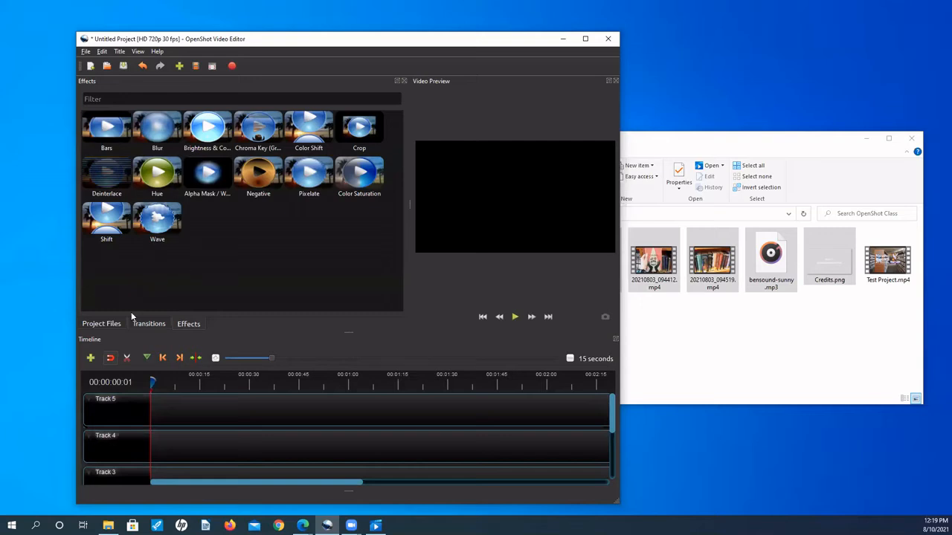
click(111, 326)
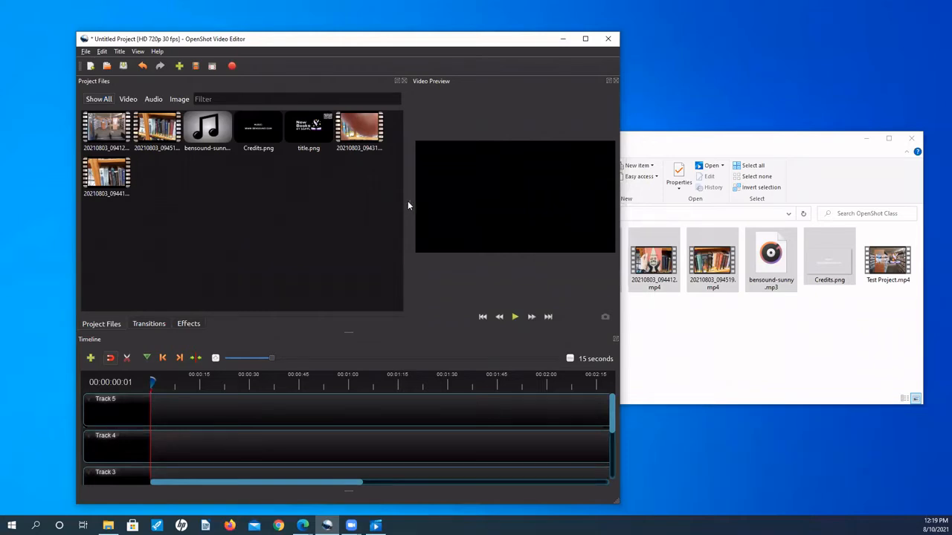
- Widen the video preview by narrowing the project files area, then move the editor window up and extend its height to the taskbar
drag(404, 205, 272, 205)
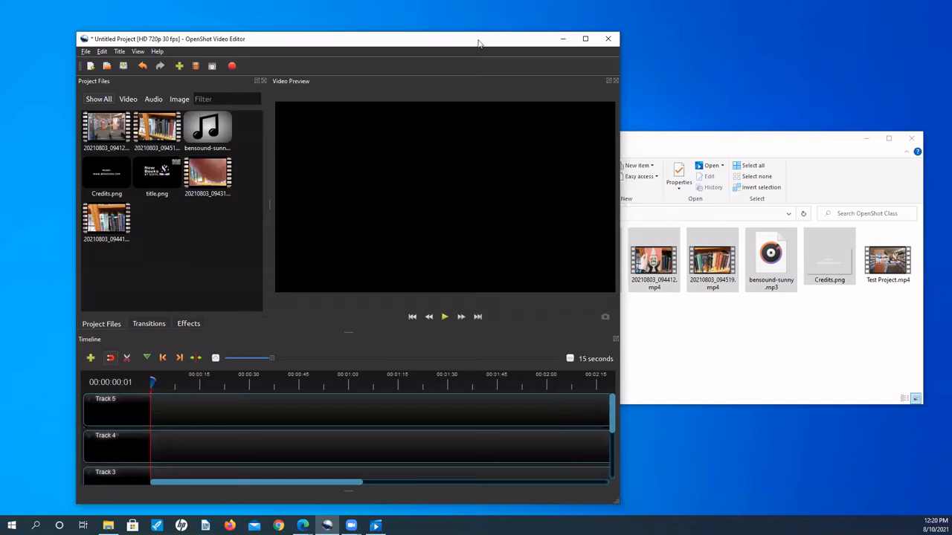
drag(480, 43, 476, 12)
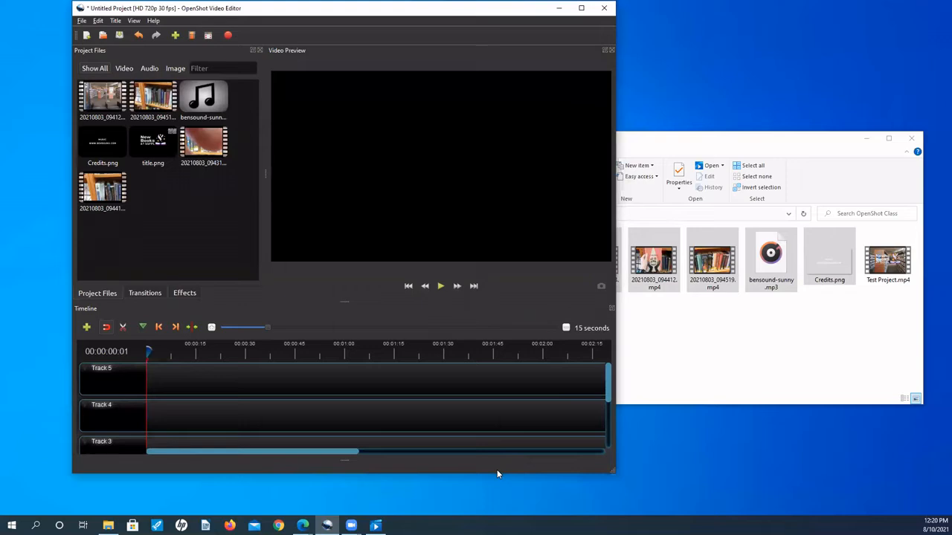
drag(497, 473, 497, 513)
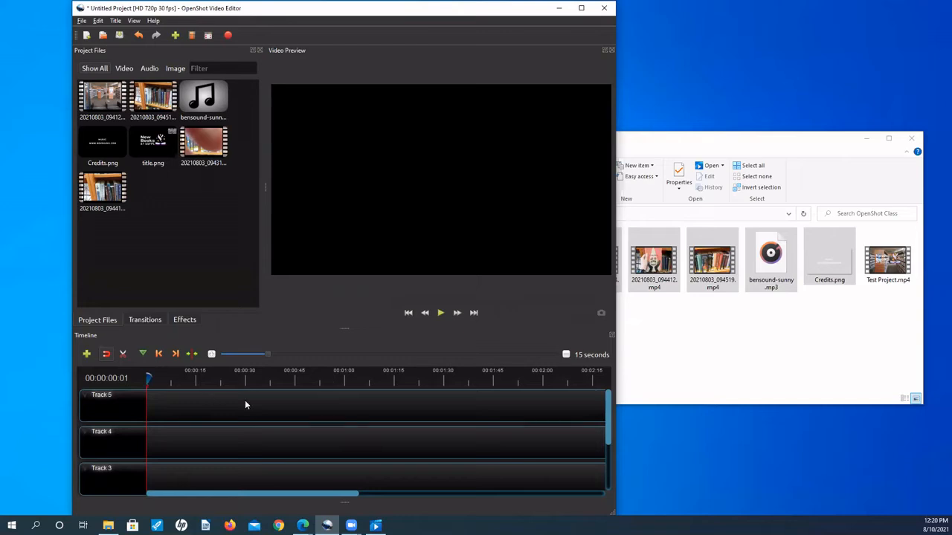
- Look over the timeline tracks and move the playhead to 00:00:30:19
scroll(245, 402, down, 3)
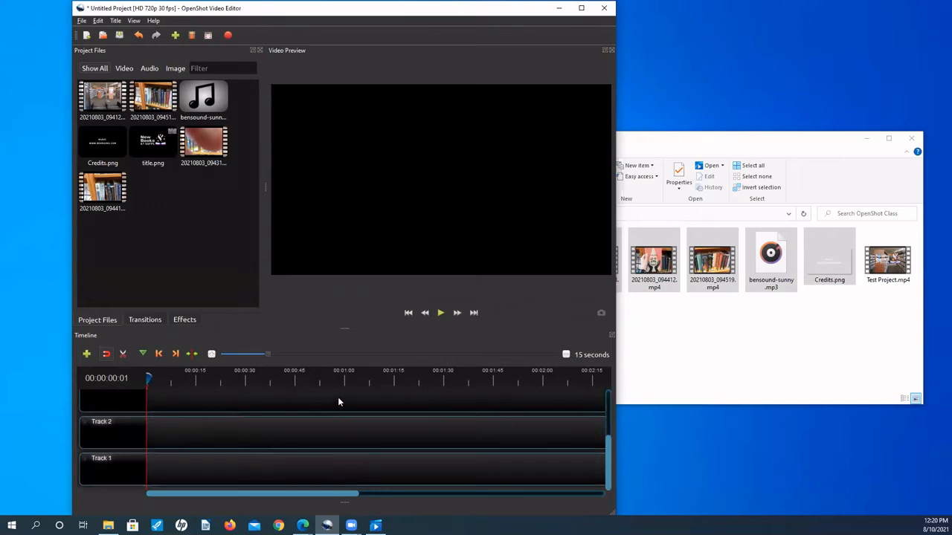
scroll(339, 402, up, 3)
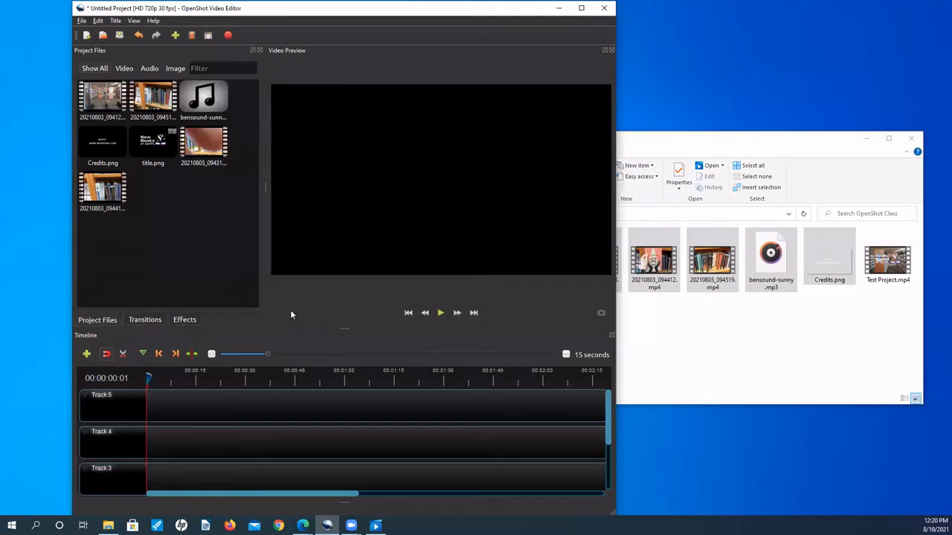
click(107, 354)
drag(146, 378, 248, 378)
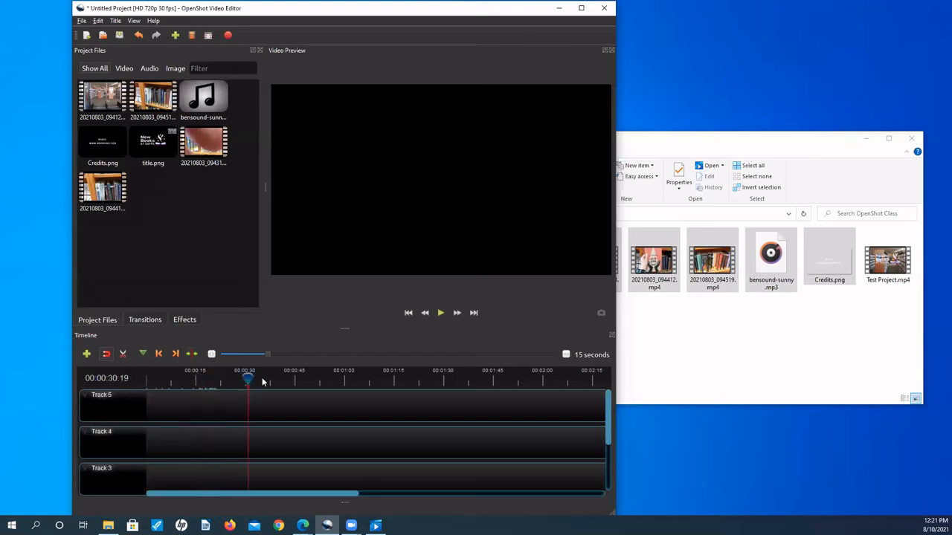
- Return the playhead to the start and set the timeline zoom scale to 20 seconds
key(Home)
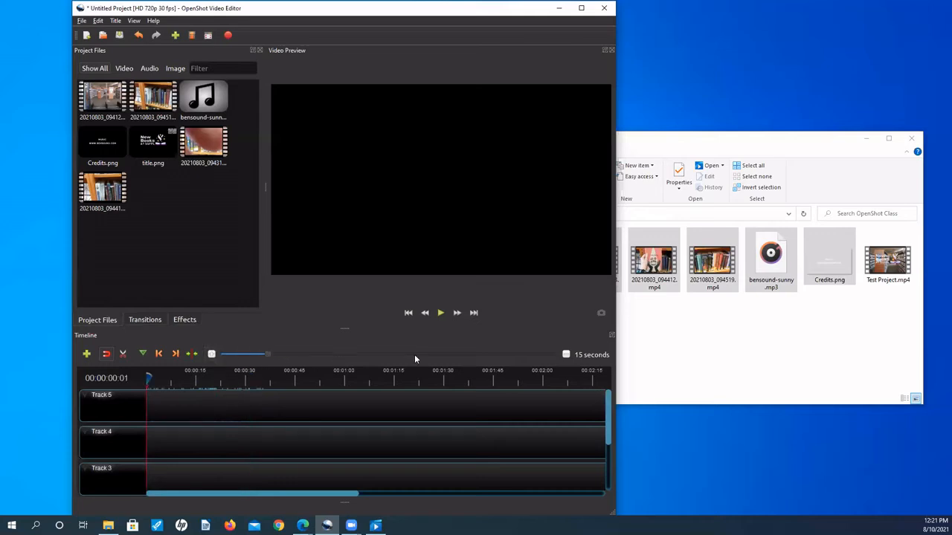
drag(414, 354, 204, 353)
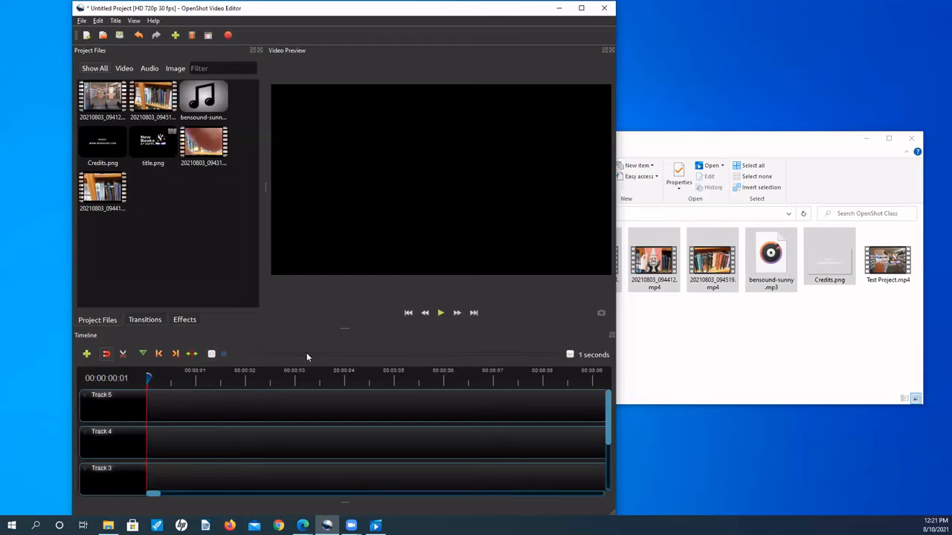
click(284, 355)
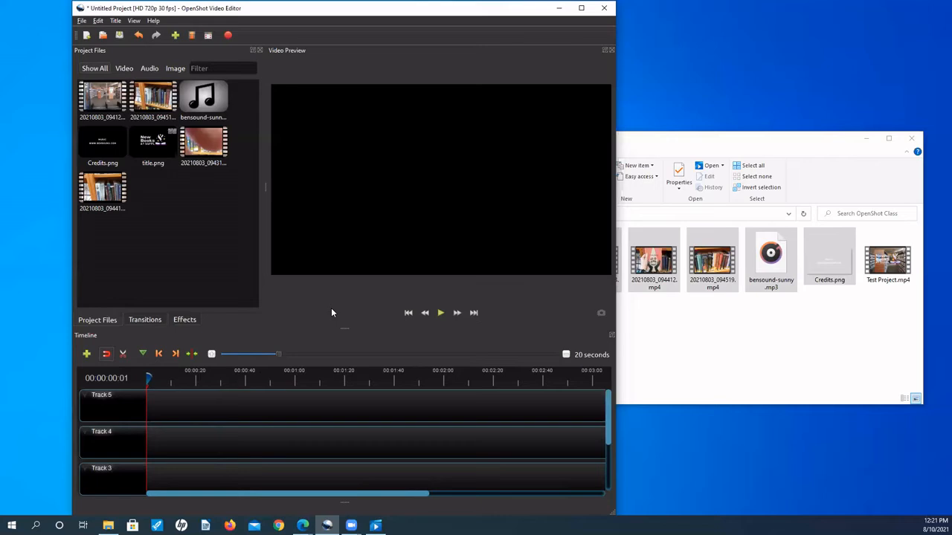
- Open Split Clip for the bookshelf video whose thumbnail is covered by a finger, and enlarge the dialog upward and sideways
right_click(201, 138)
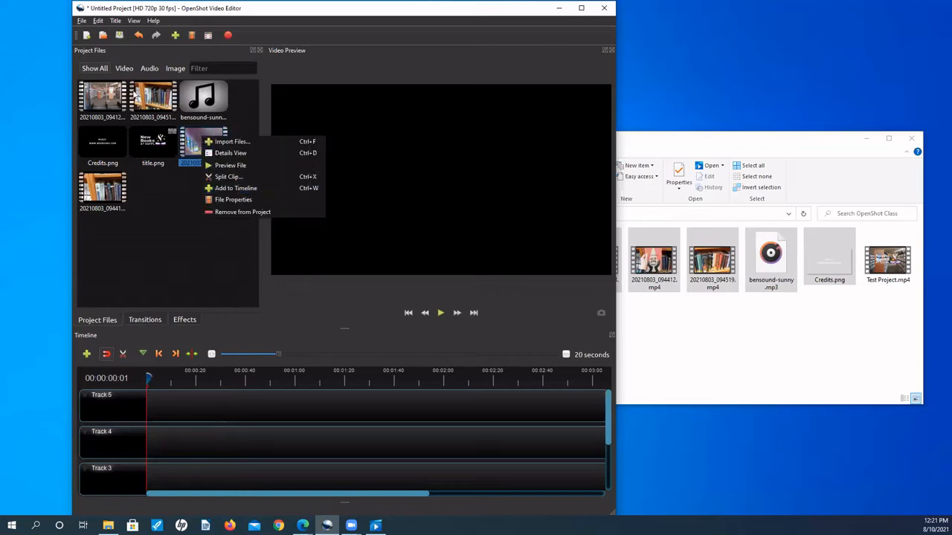
click(230, 174)
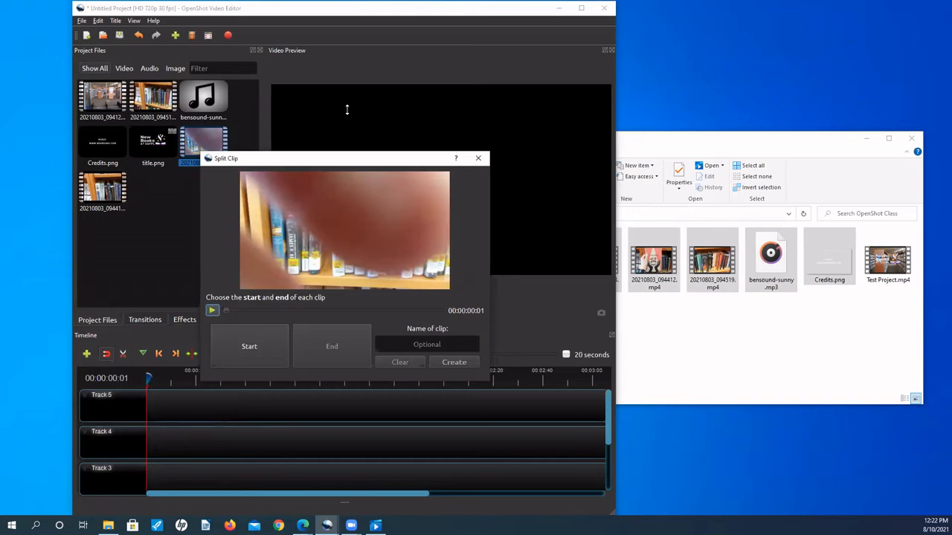
drag(346, 109, 346, 66)
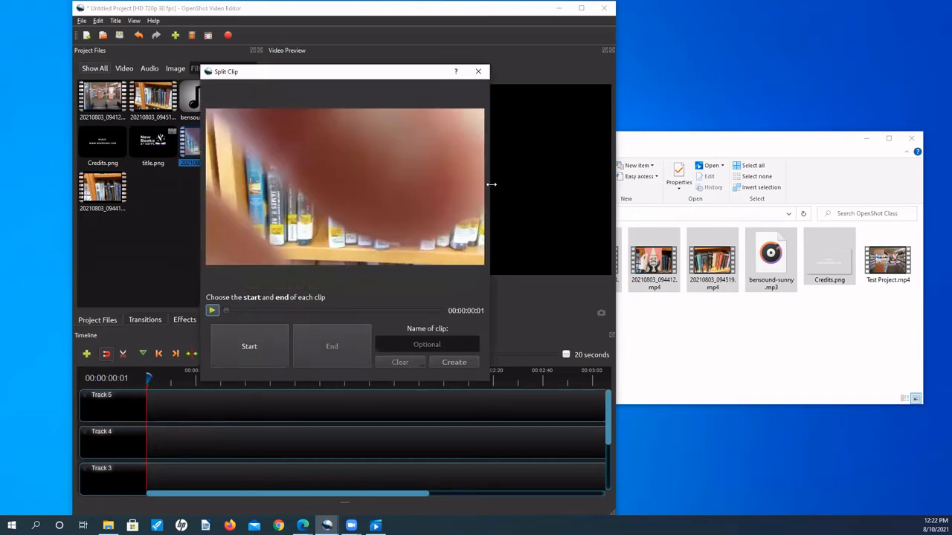
drag(491, 184, 564, 185)
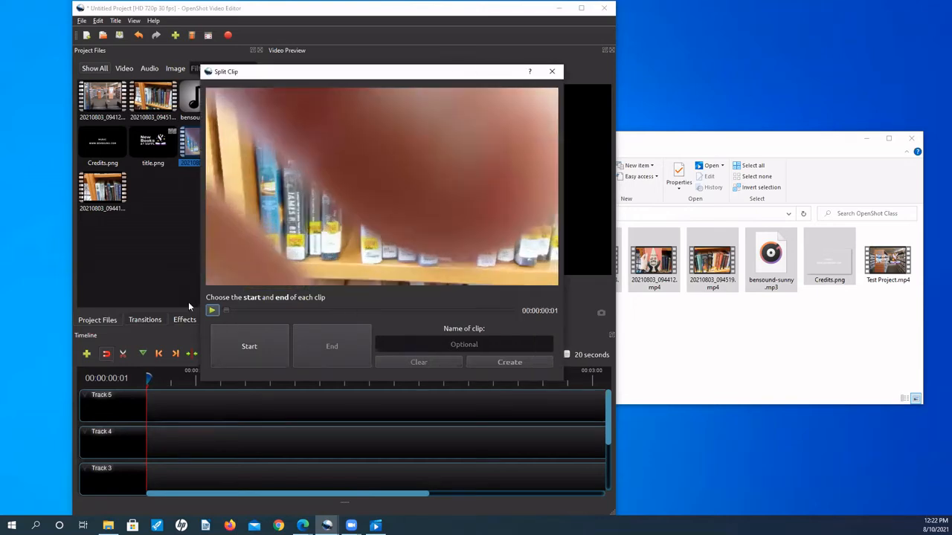
- Play and scrub the video to find where the usable footage begins, and mark the split clip's start at 00:00:03:16
click(214, 310)
click(213, 311)
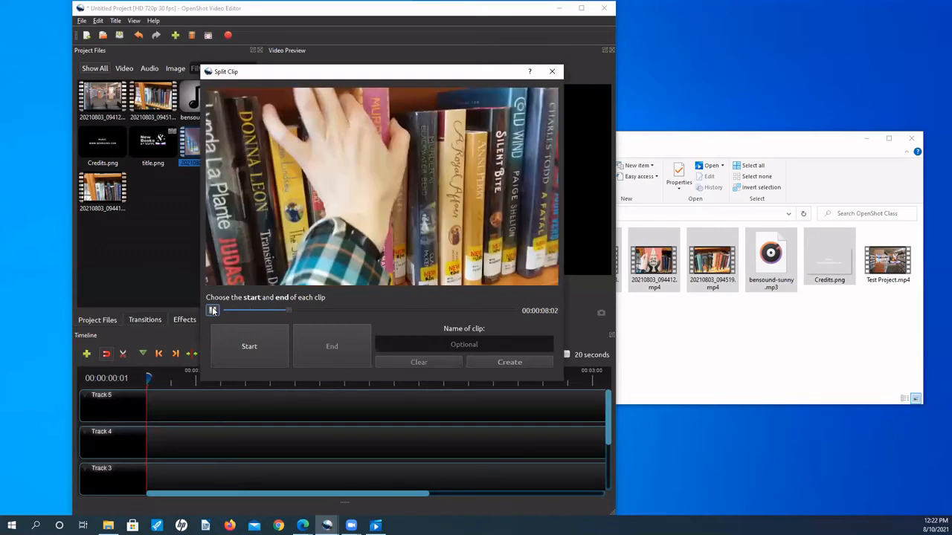
click(212, 311)
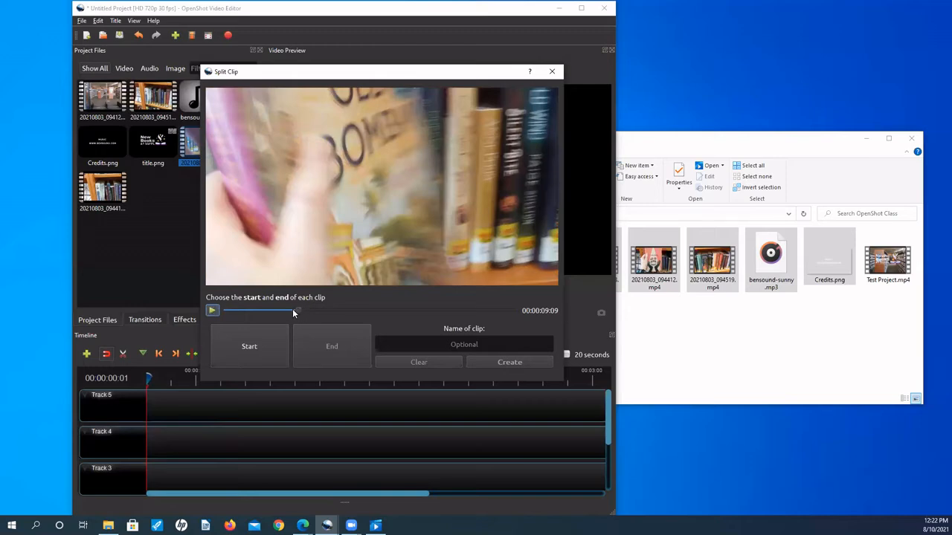
drag(289, 313, 233, 312)
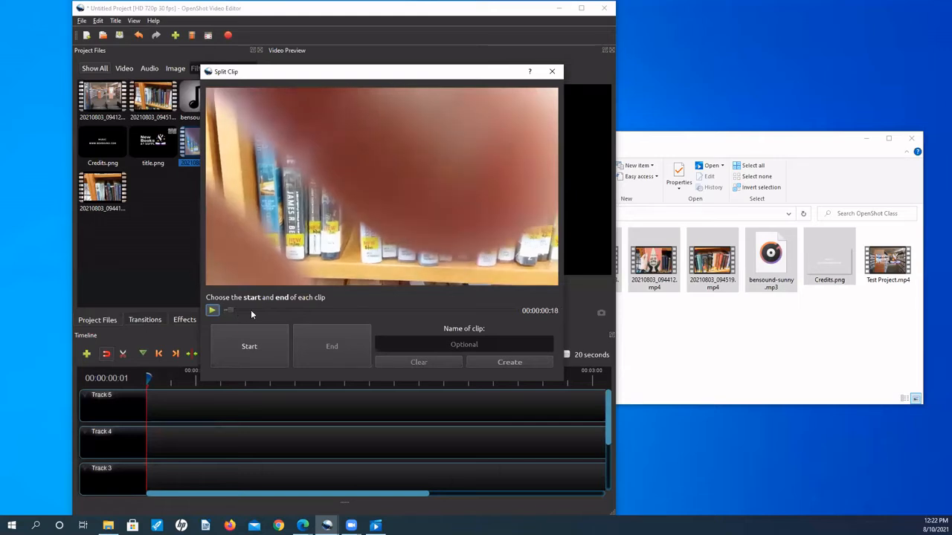
drag(250, 310, 254, 308)
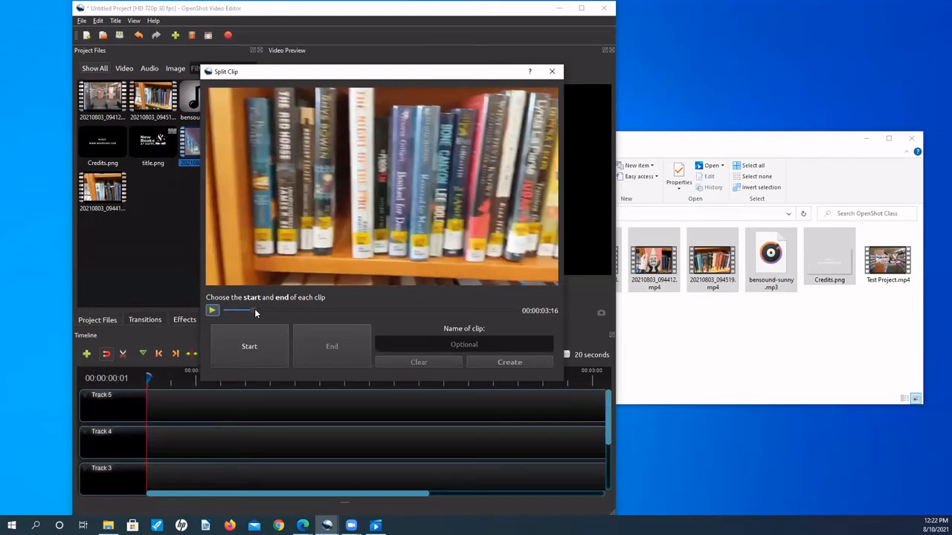
click(257, 347)
- Mark the split clip's end at 00:00:37:02, create the clip without a custom name, and close the Split Clip dialog
drag(252, 310, 460, 309)
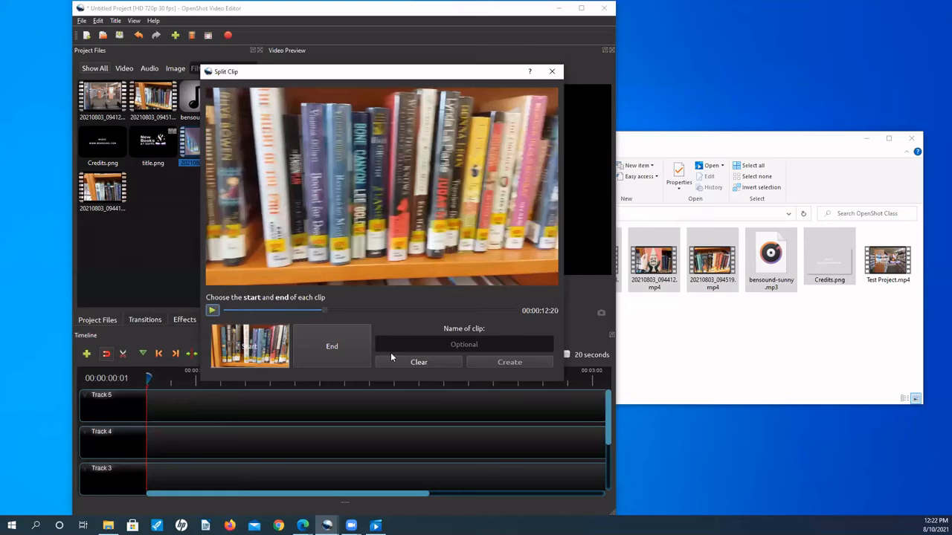
click(312, 350)
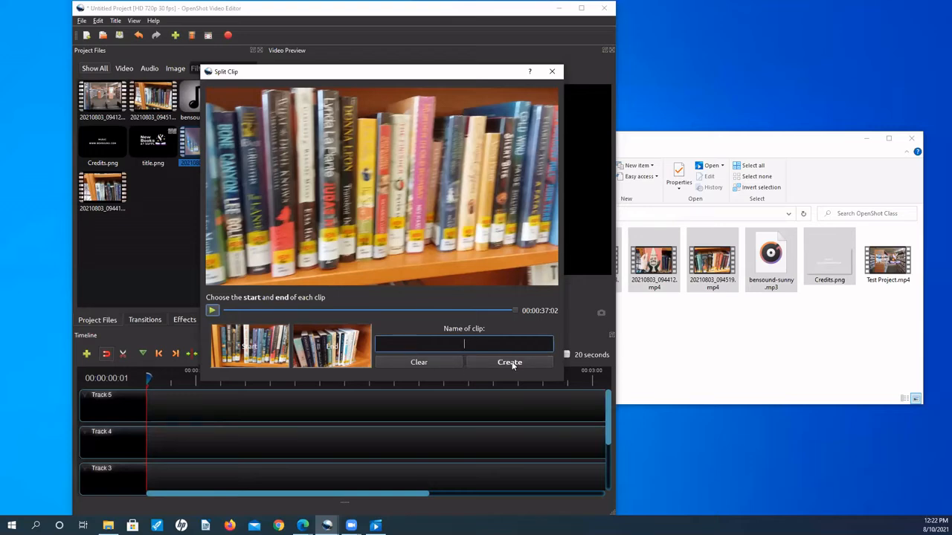
key(Return)
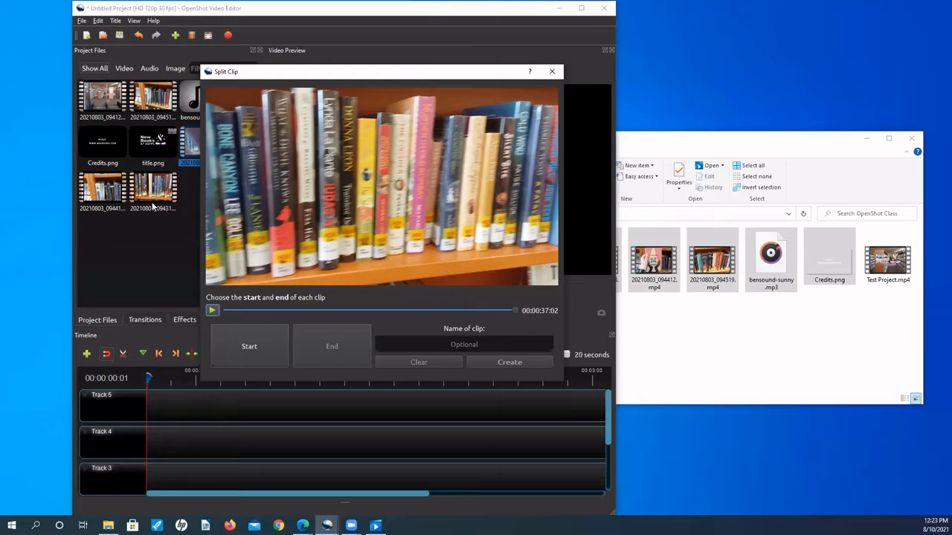
key(Escape)
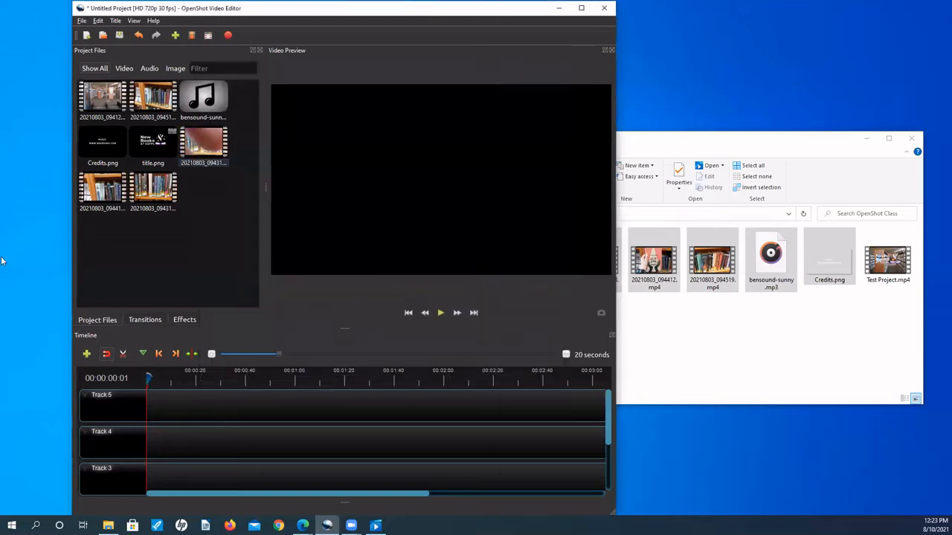
- Place the newly split clip at the start of Track 3 and play a few seconds of it in the preview
click(154, 185)
drag(154, 185, 149, 468)
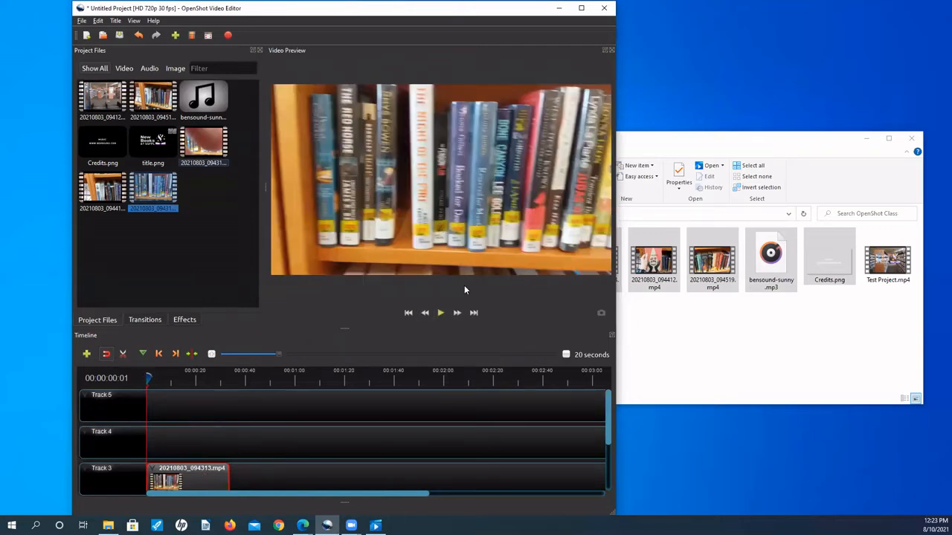
click(442, 313)
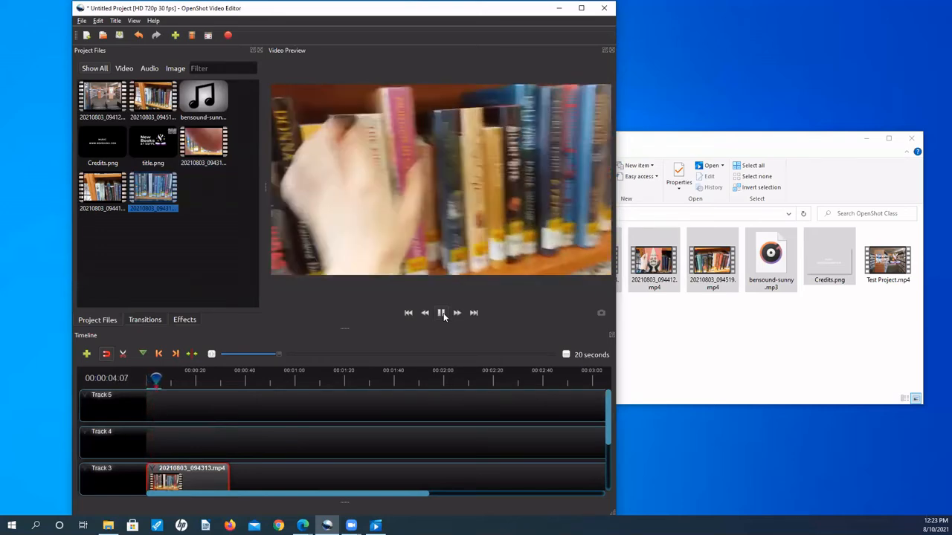
click(438, 315)
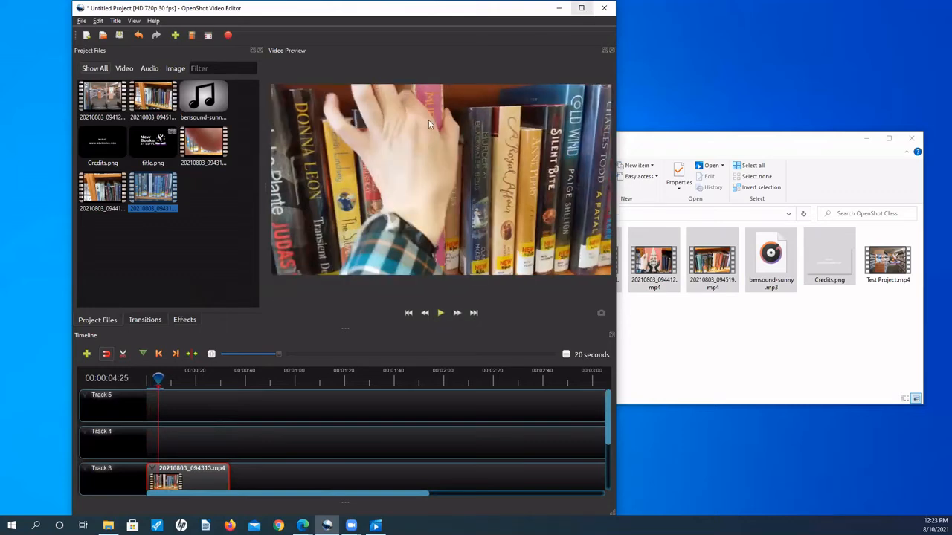
- Maximize the editor window and look through the entire-clip volume options of the Track 3 video without applying any
click(582, 8)
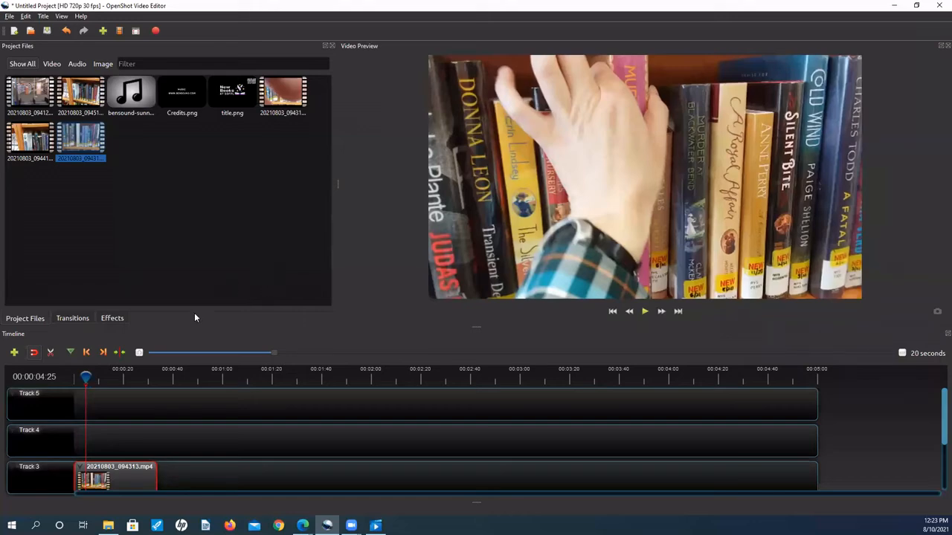
right_click(131, 482)
mouse_move(165, 419)
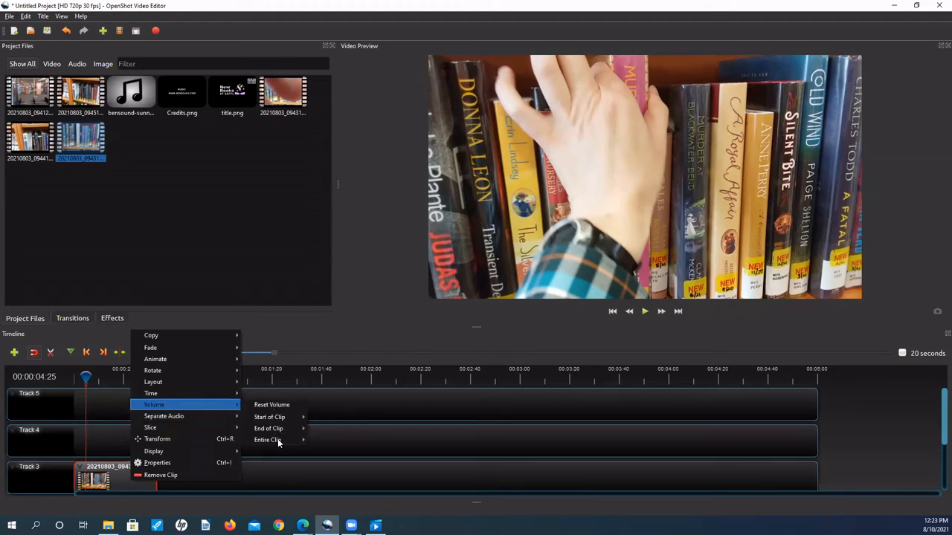
mouse_move(277, 442)
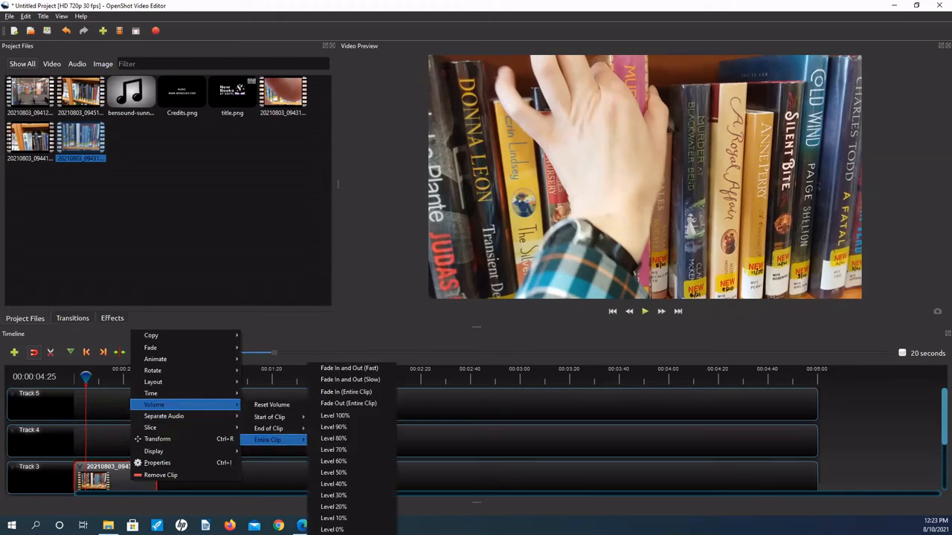
click(382, 354)
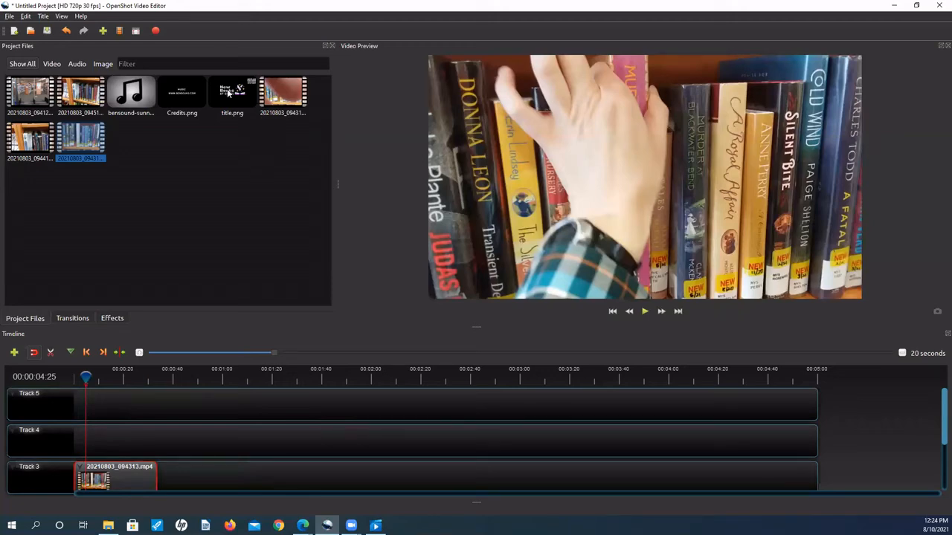
- Place title.png at the start of Track 5, try it beneath the video on Track 1, and return it to Track 5
drag(224, 87, 70, 402)
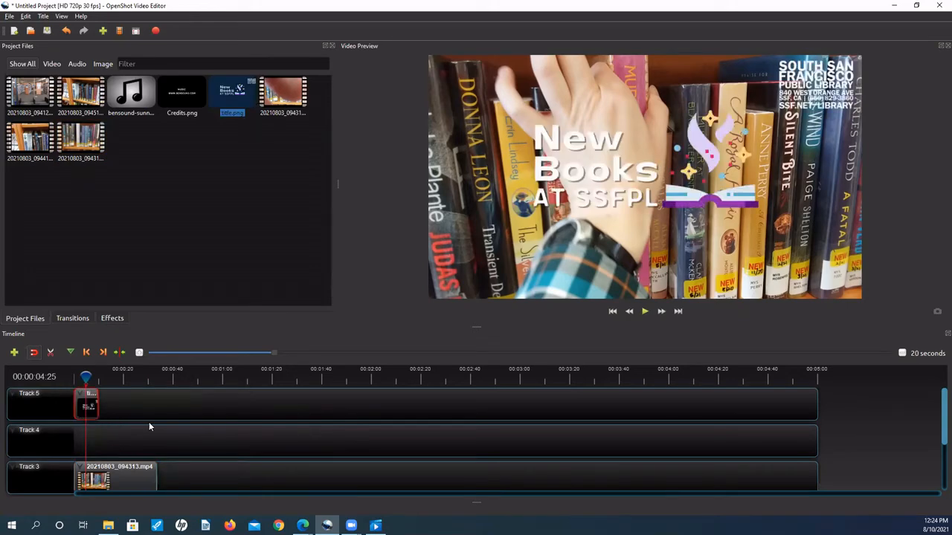
scroll(244, 425, down, 2)
scroll(245, 425, up, 2)
drag(90, 401, 86, 459)
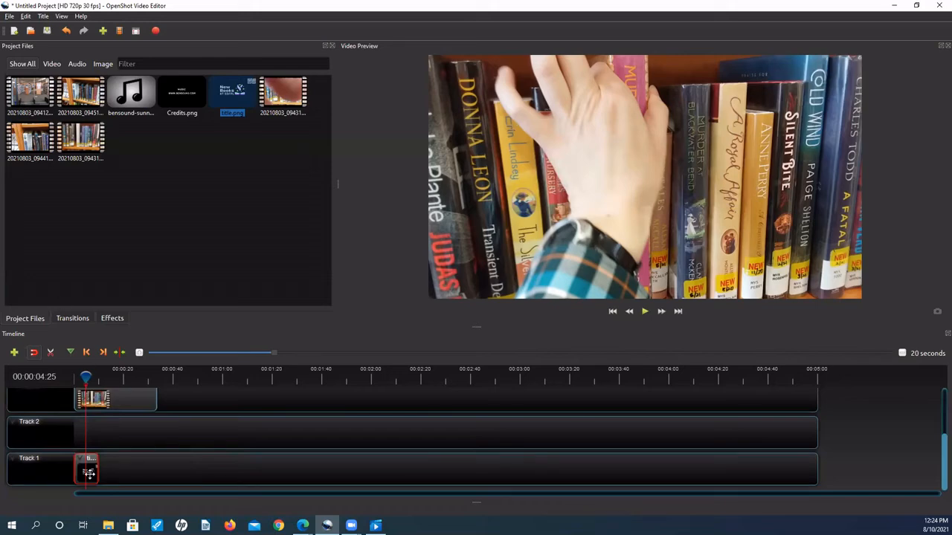
drag(89, 473, 87, 375)
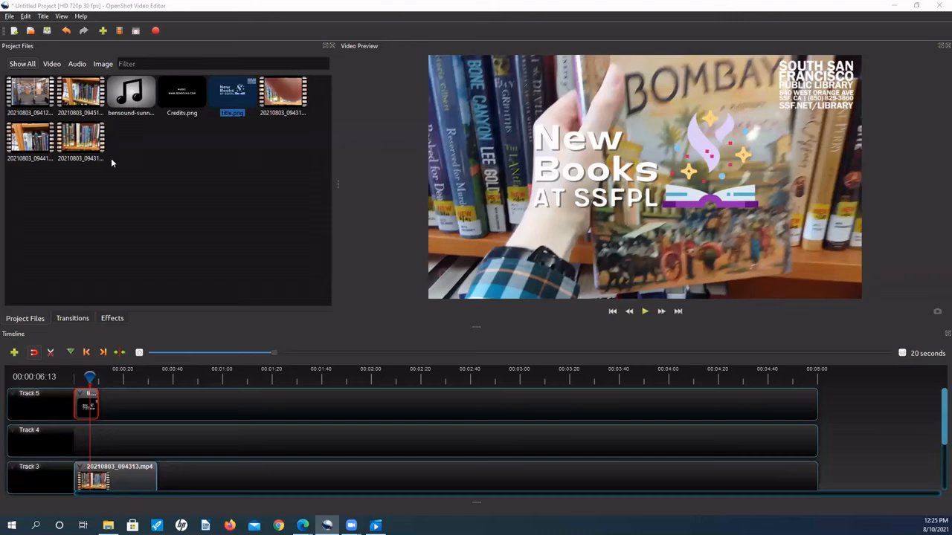
- Place bensound-sunny.mp3 at the start of Track 4 and play the project with the music, rewinding to the title section
drag(131, 93, 73, 444)
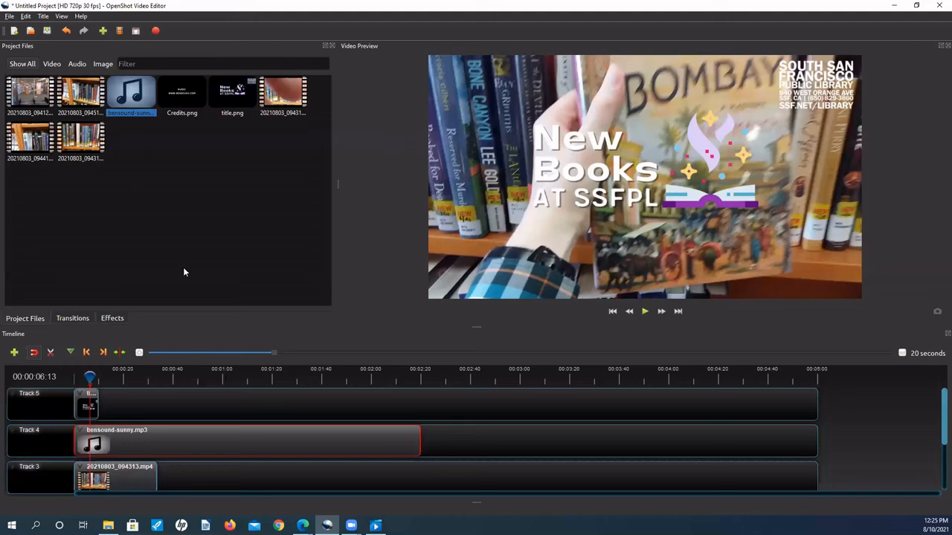
click(649, 313)
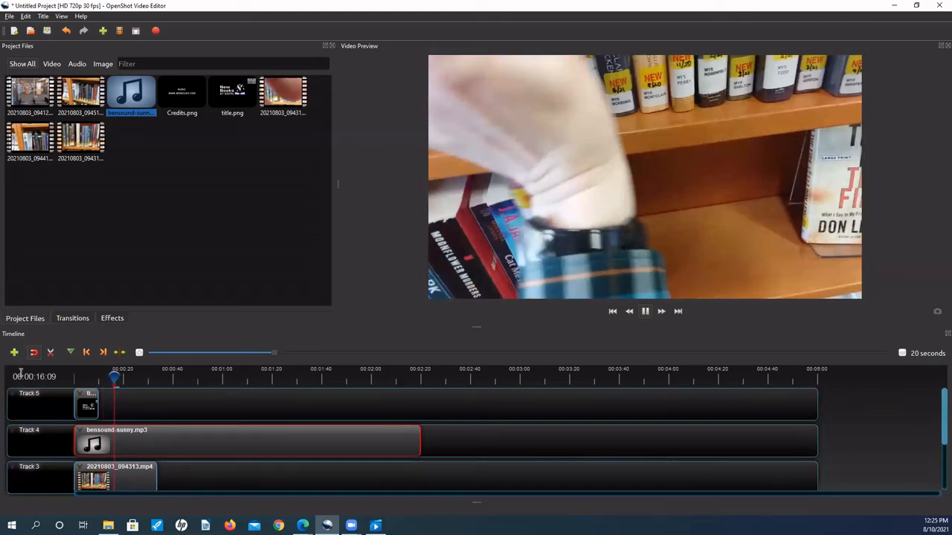
click(631, 312)
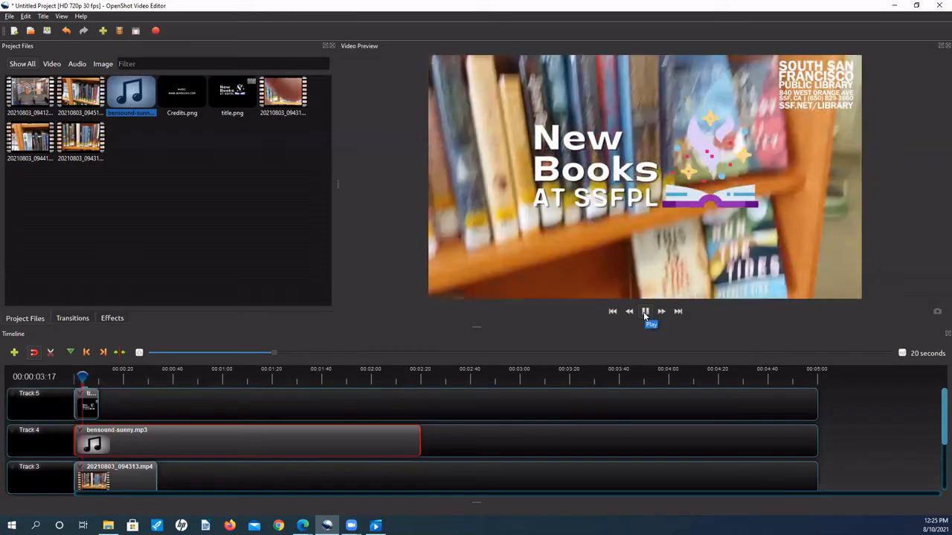
click(644, 312)
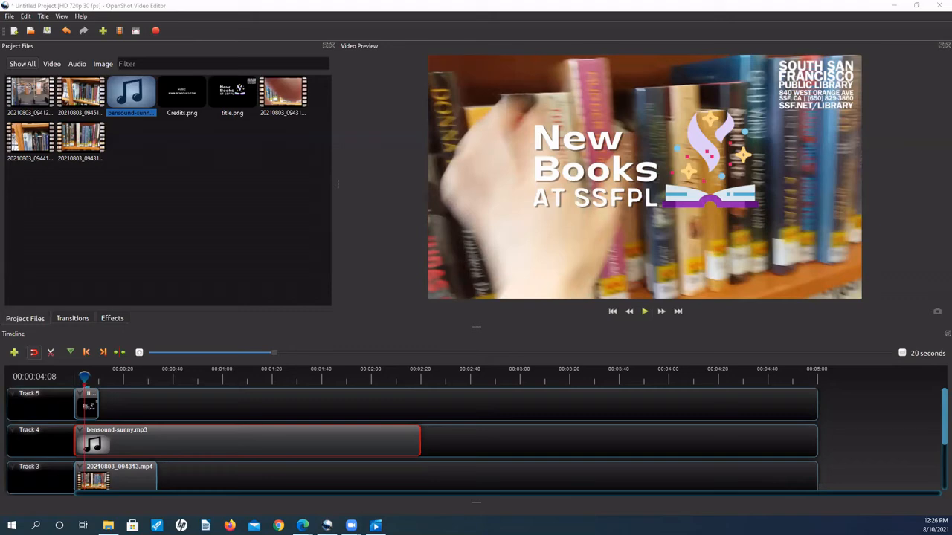
- Move the bensound-sunny.mp3 music from Track 4 to the start of Track 2 and play a few seconds to check it
click(370, 305)
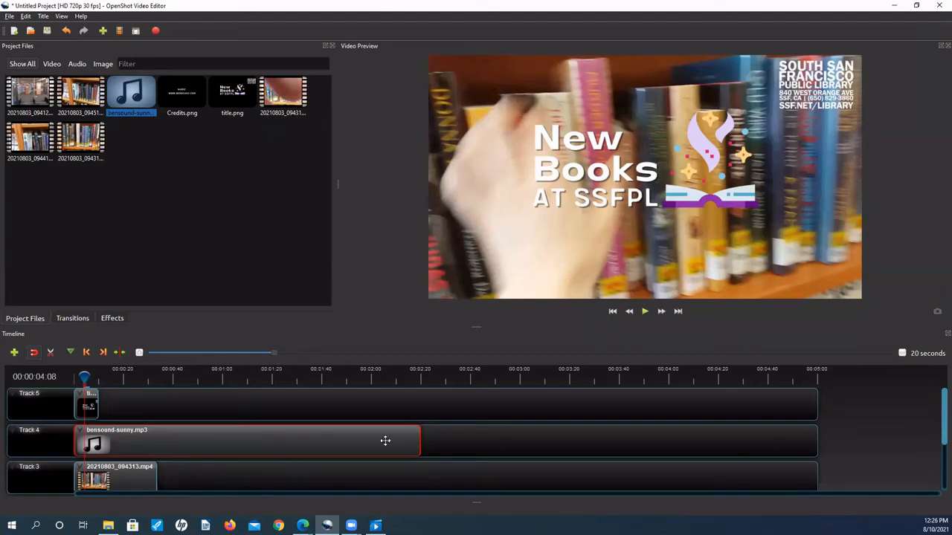
drag(287, 463, 284, 431)
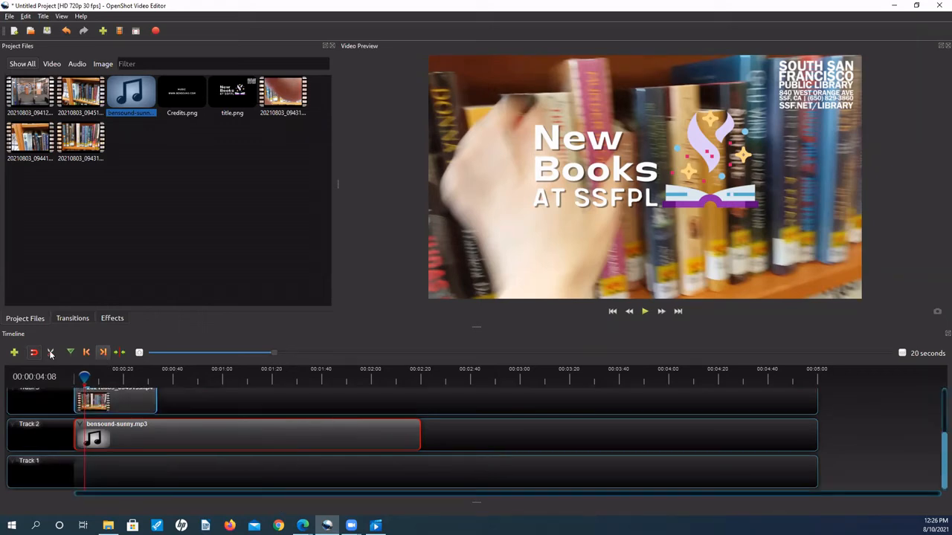
click(644, 311)
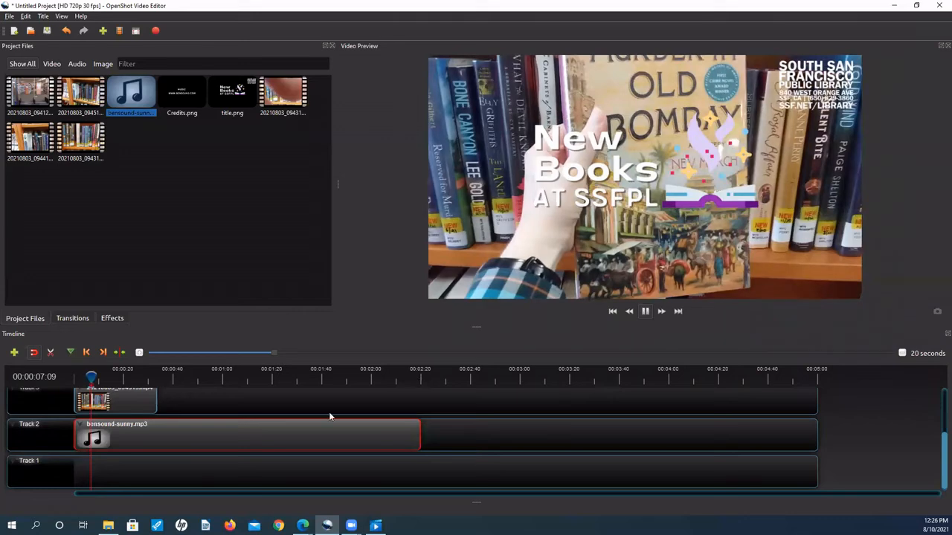
key(space)
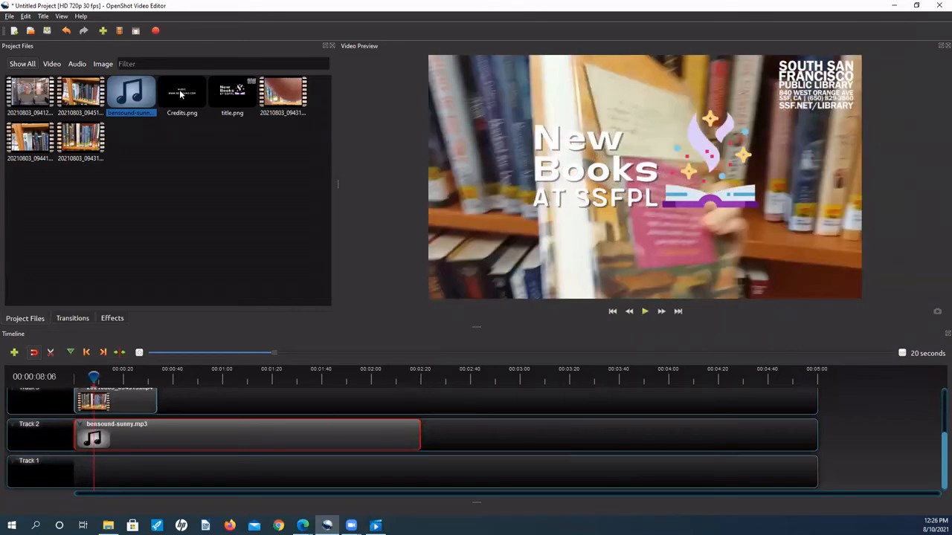
- Preview the Credits.png image from the project files
right_click(182, 92)
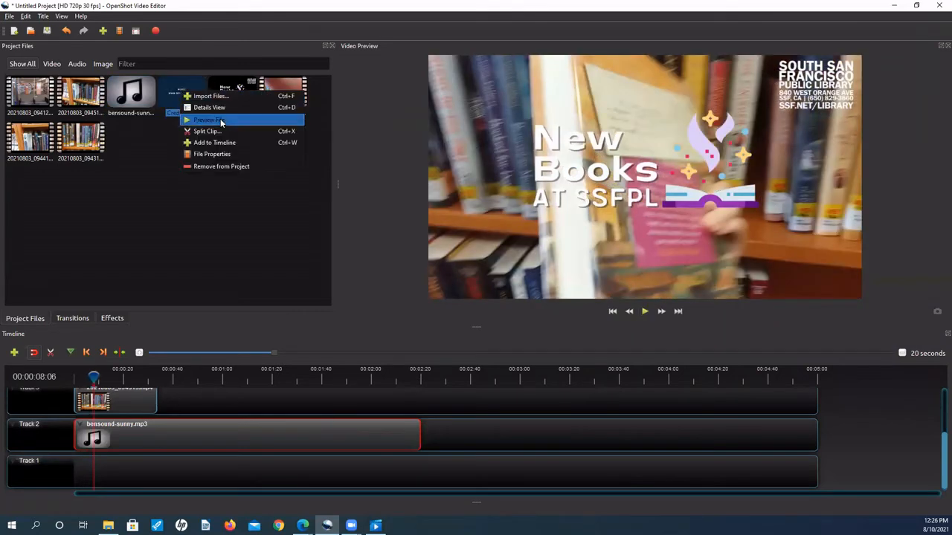
click(212, 120)
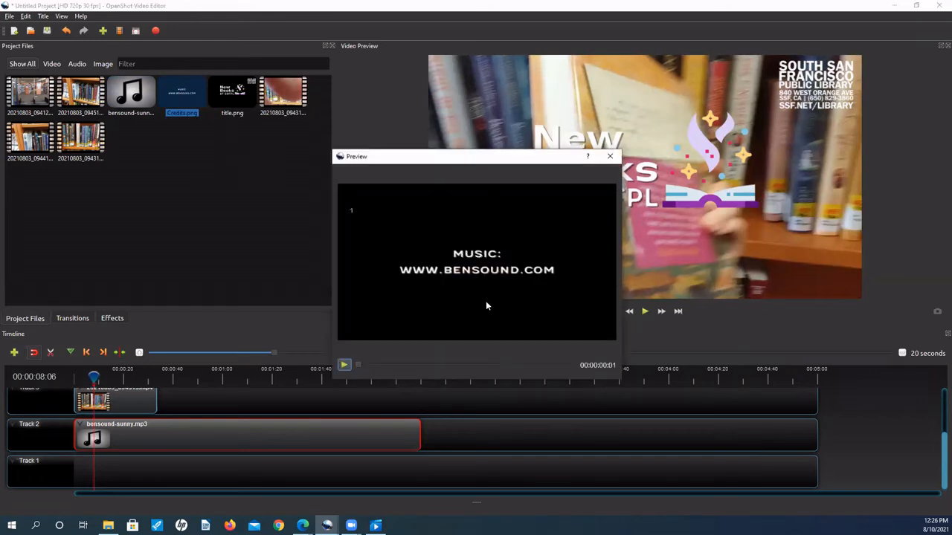
- Shift 20210803_094313.mp4 further along Track 3 and place 20210803_094123.mp4 at the track's start so the two clips overlap
click(608, 156)
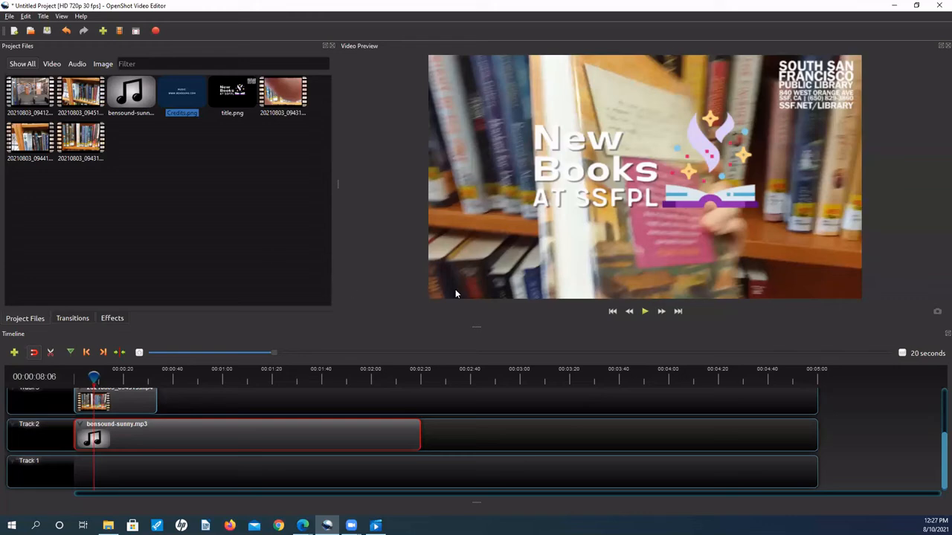
scroll(293, 404, up, 2)
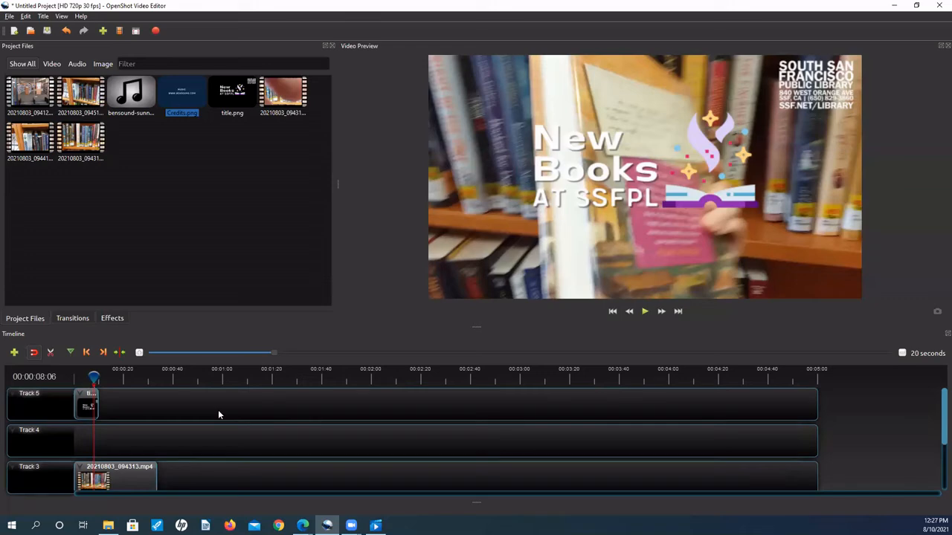
drag(141, 476, 315, 466)
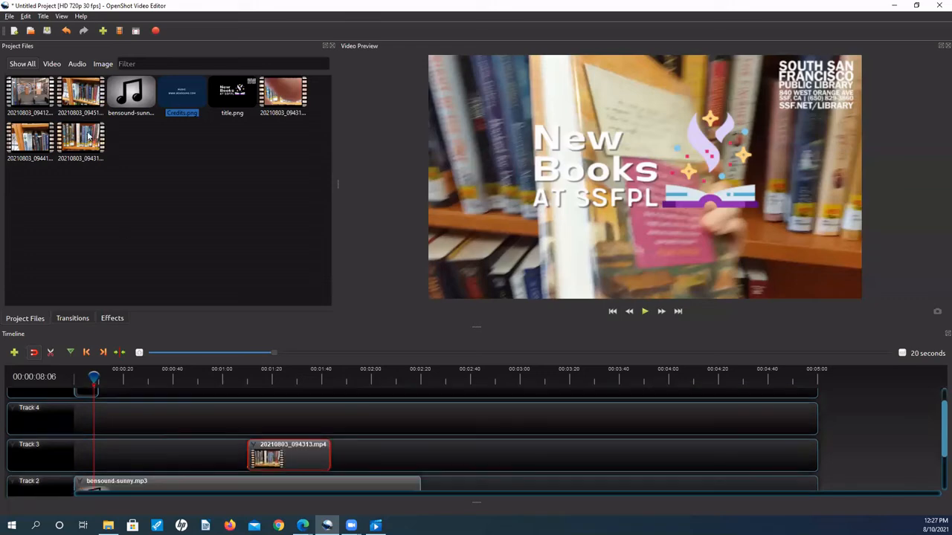
drag(28, 91, 81, 461)
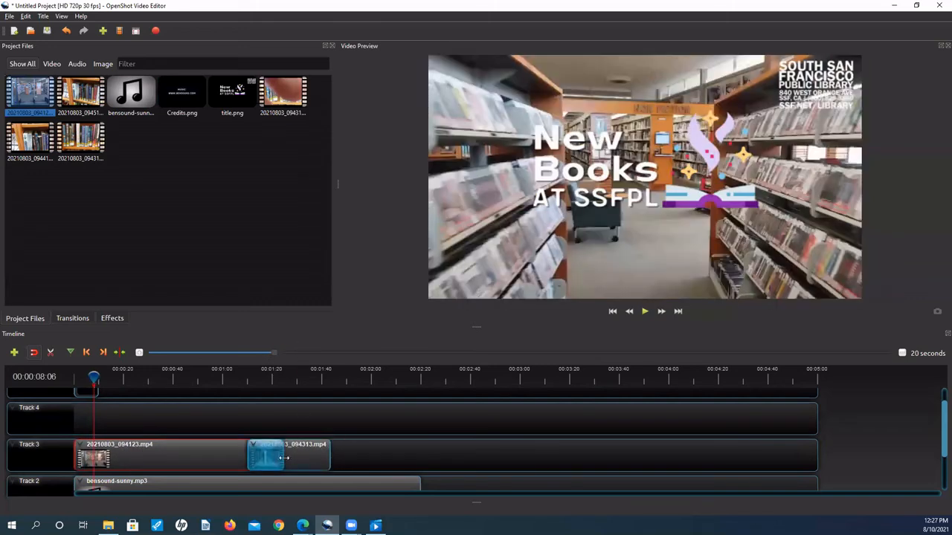
- Scrub through 20210803_094123.mp4 on Track 3 and play its transition into 20210803_094313.mp4
drag(93, 377, 130, 379)
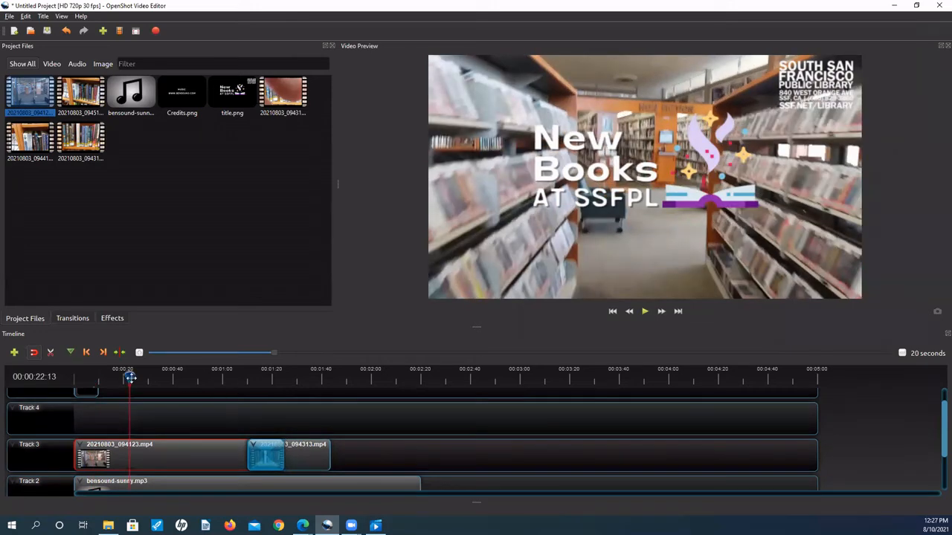
drag(129, 378, 198, 378)
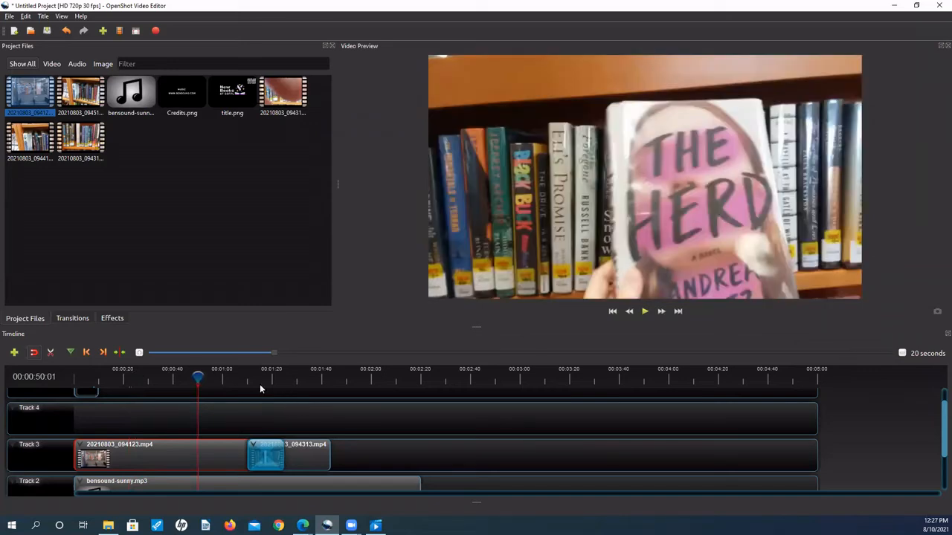
click(208, 377)
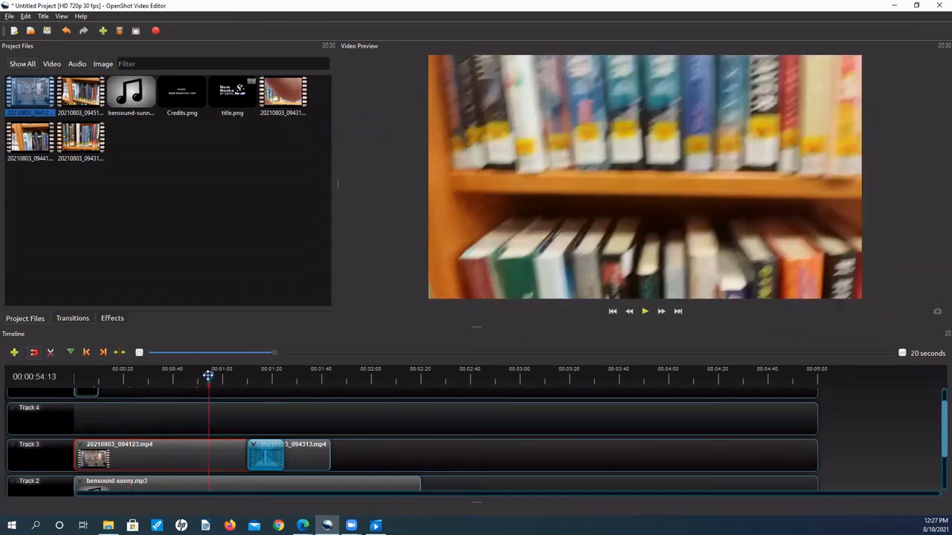
drag(208, 376, 246, 380)
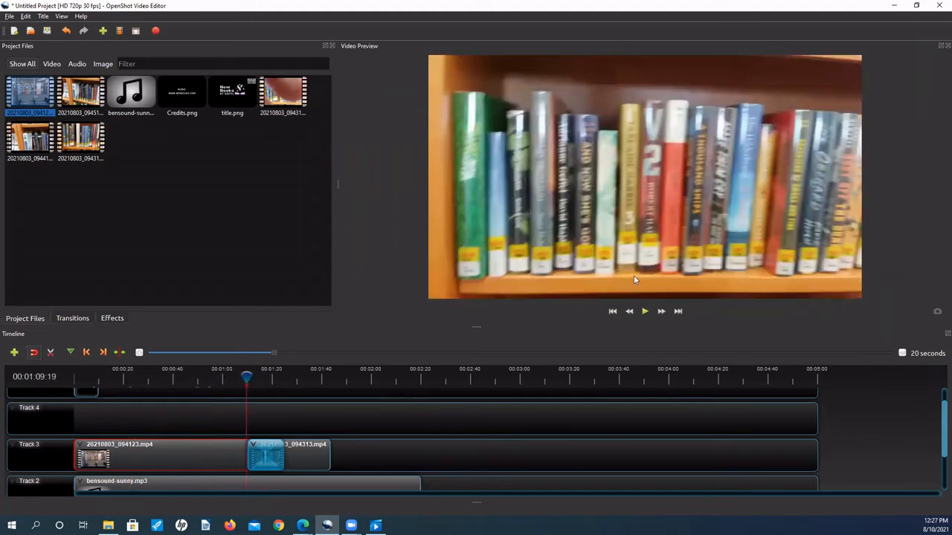
click(645, 313)
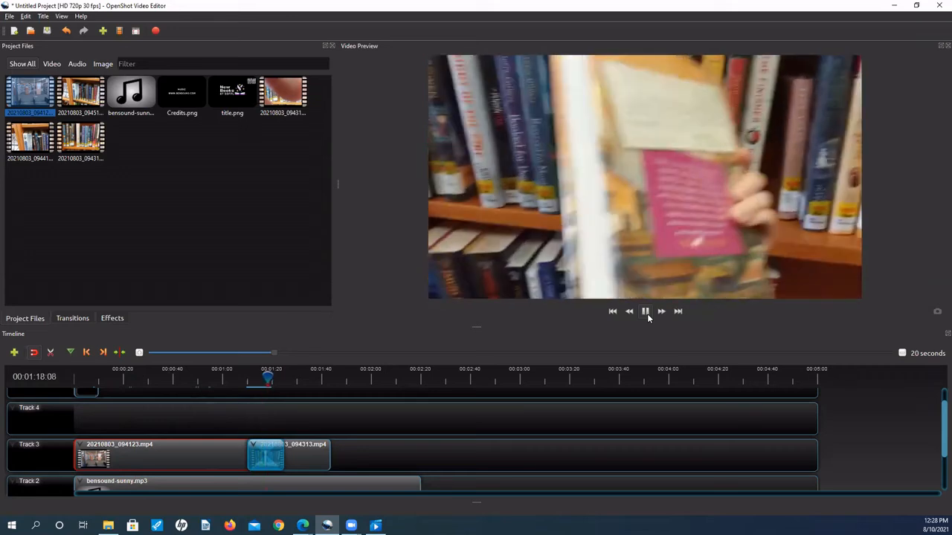
click(646, 314)
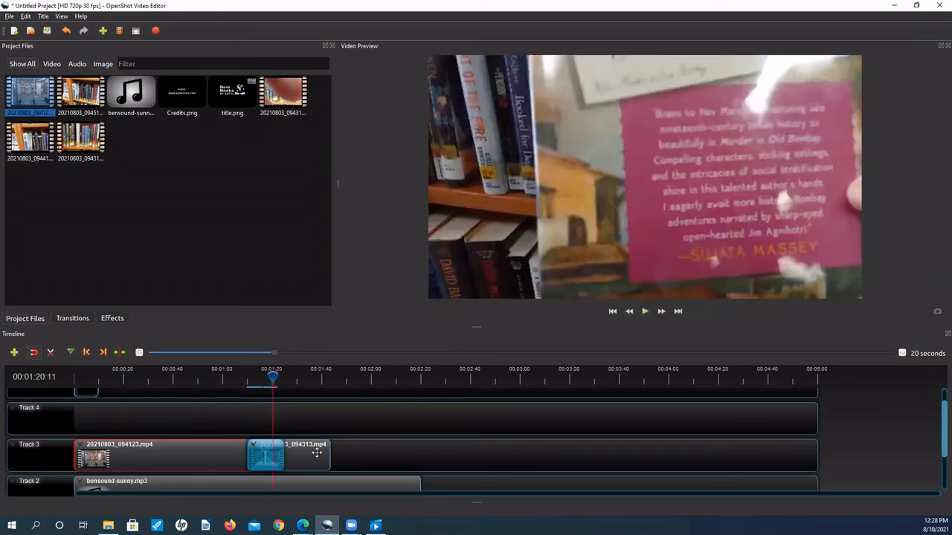
- Shorten the overlap by moving 20210803_094313.mp4 later on Track 3, and delete the original long transition
click(317, 453)
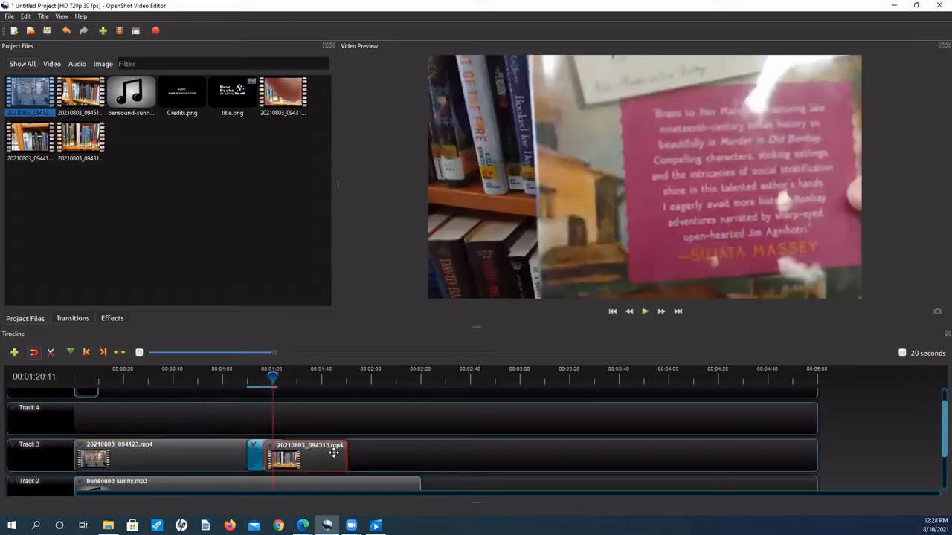
click(261, 460)
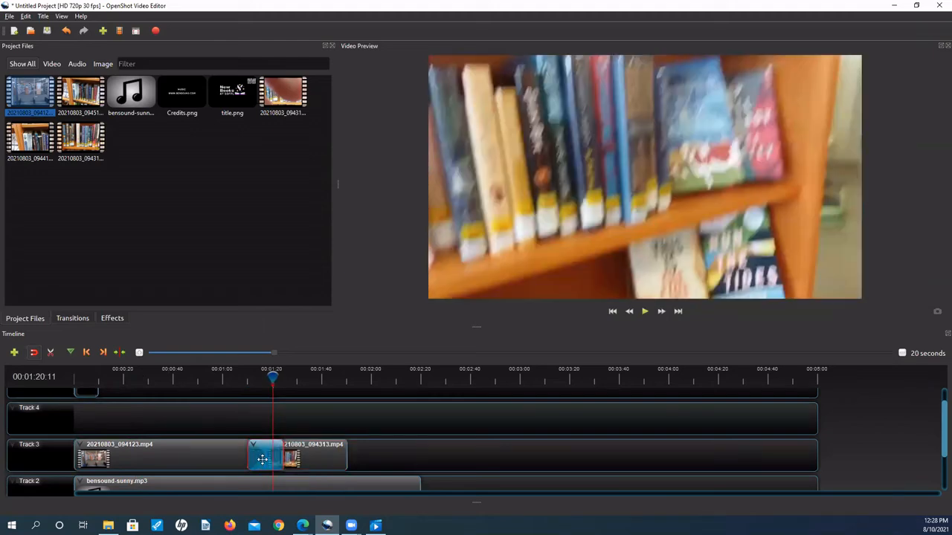
key(Delete)
drag(332, 454, 313, 451)
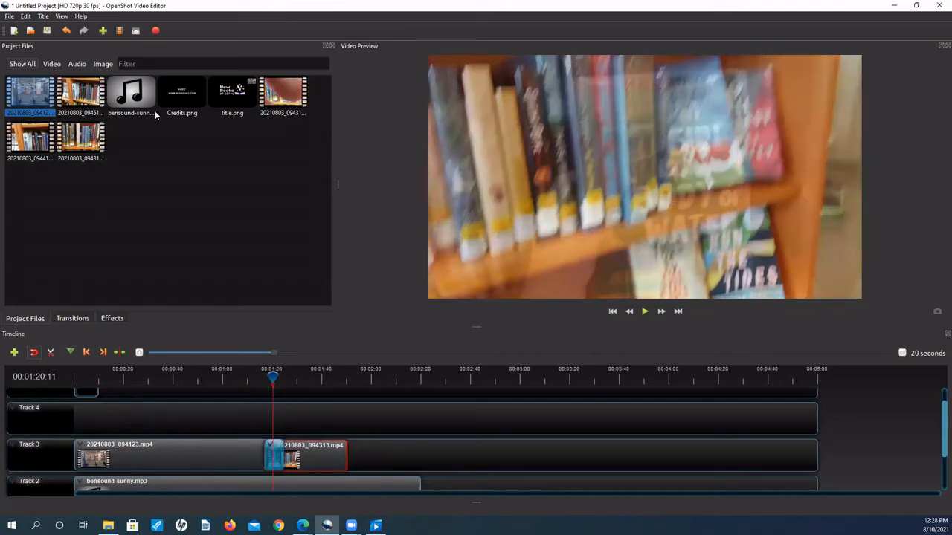
- Replace the transition between the two Track 3 clips with Wipe bottom to top
click(73, 318)
click(277, 451)
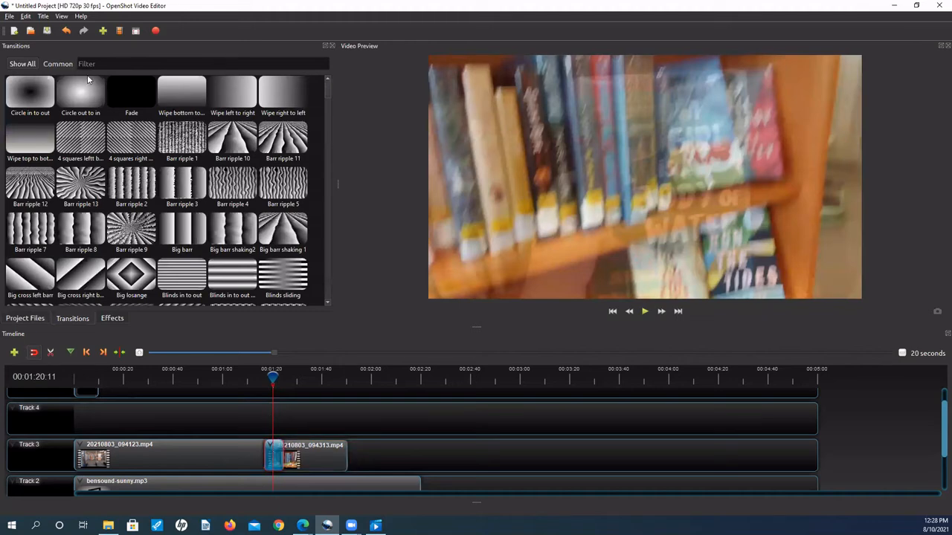
key(Delete)
drag(176, 95, 267, 449)
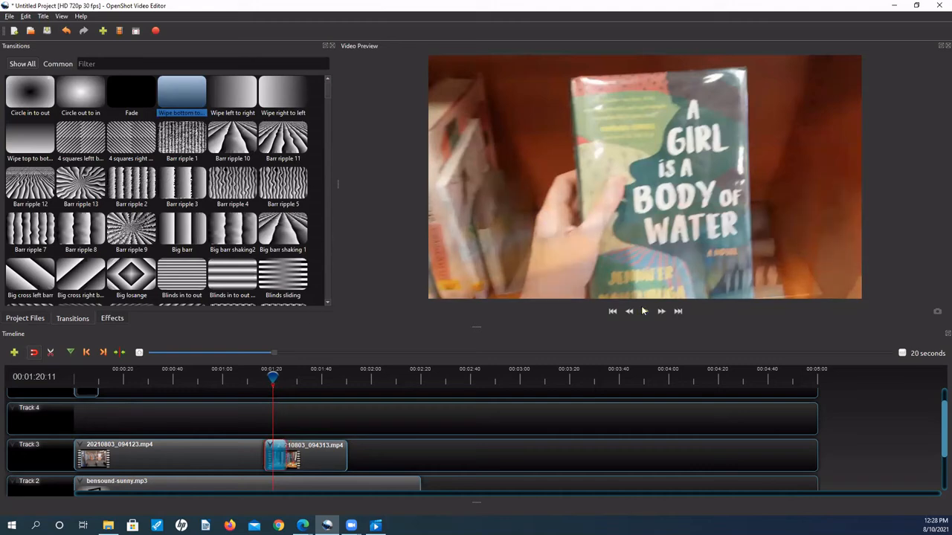
- Rewind to just before the Wipe bottom to top transition and play through it
drag(273, 378, 229, 382)
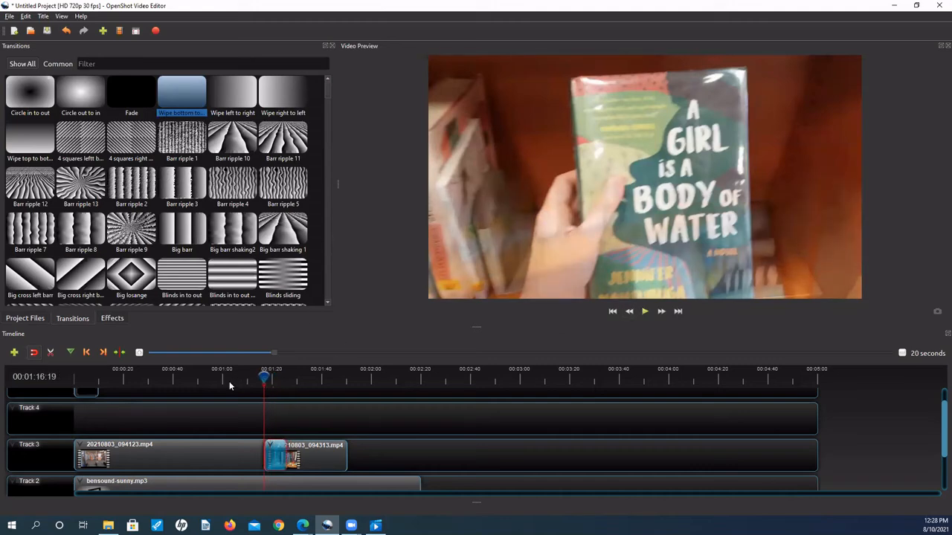
click(645, 311)
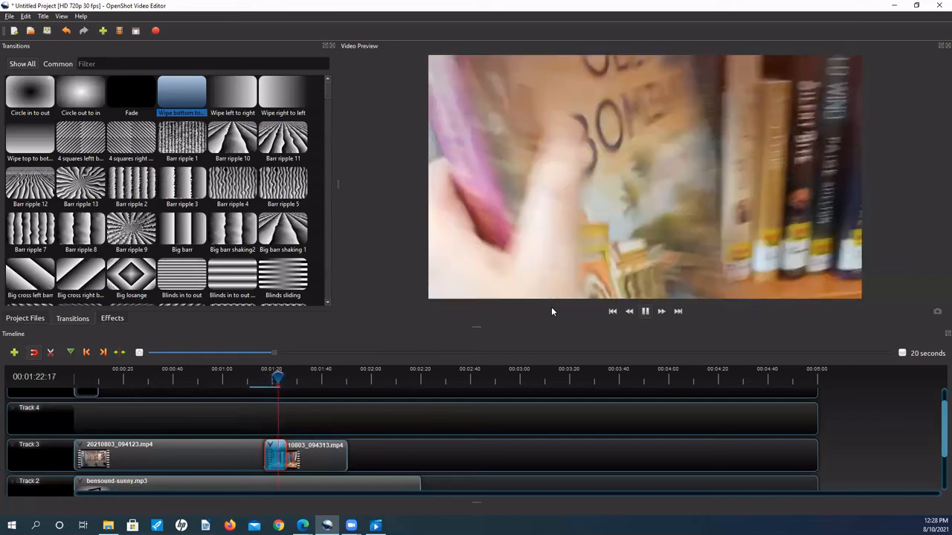
click(644, 313)
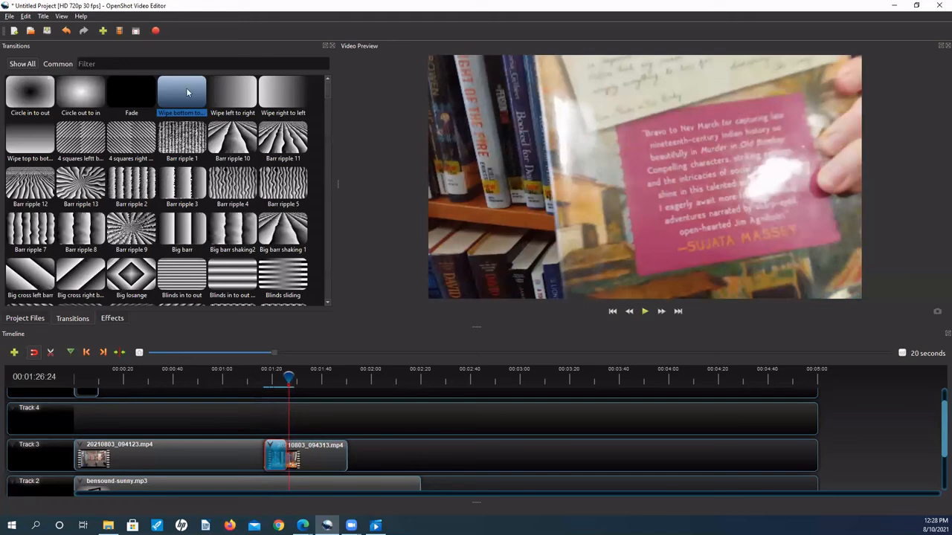
- Apply the Negative effect to 20210803_094123.mp4 on Track 3 and scrub back into the clip to view it
click(112, 318)
drag(181, 138, 136, 457)
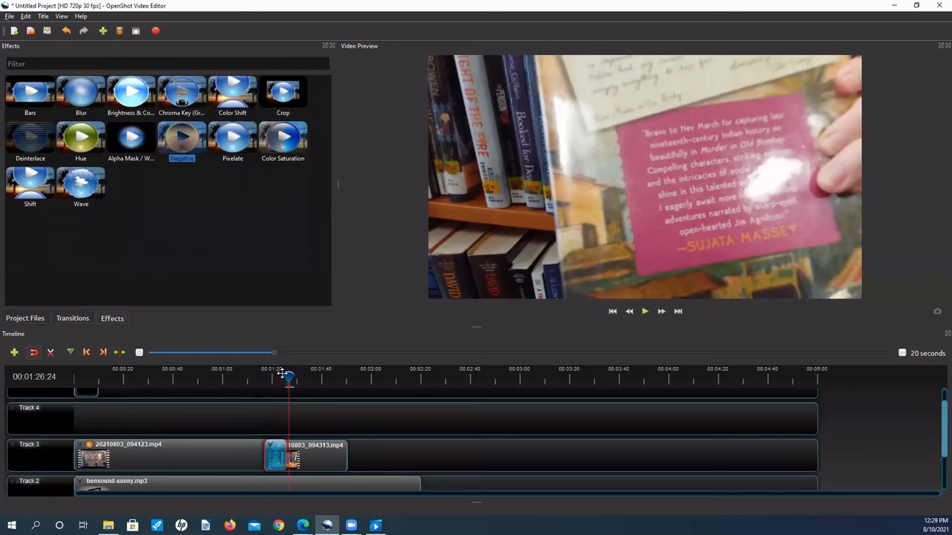
drag(286, 377, 149, 406)
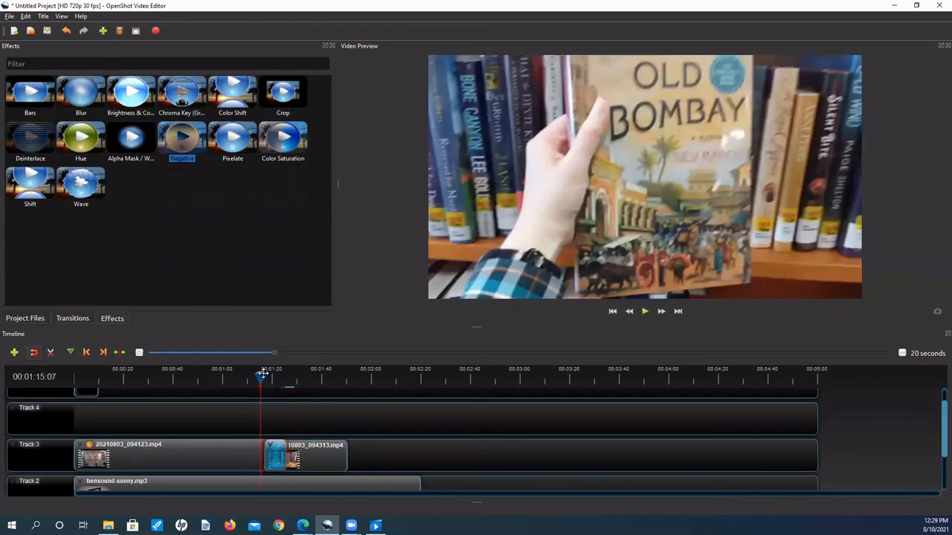
drag(261, 375, 133, 399)
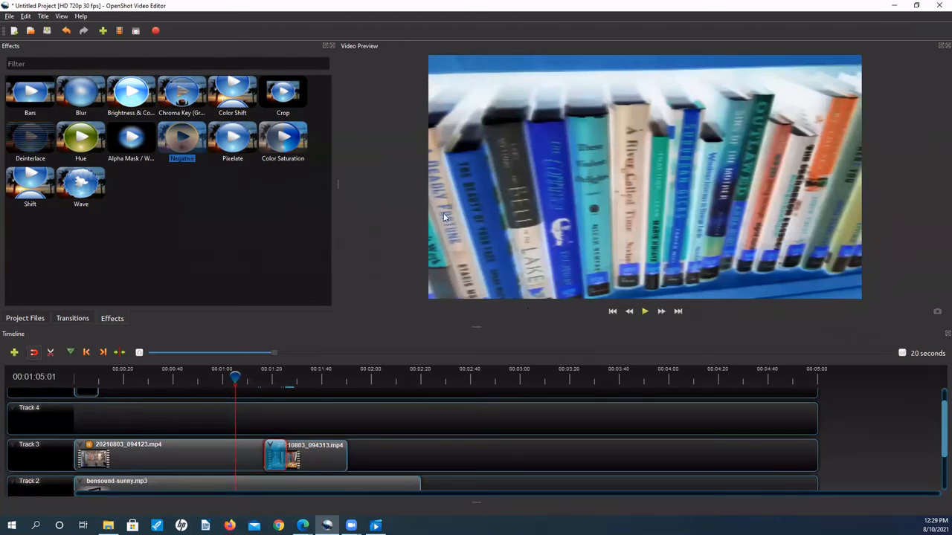
- Inspect the Negative effect's properties and remove the effect from 20210803_094123.mp4
right_click(90, 447)
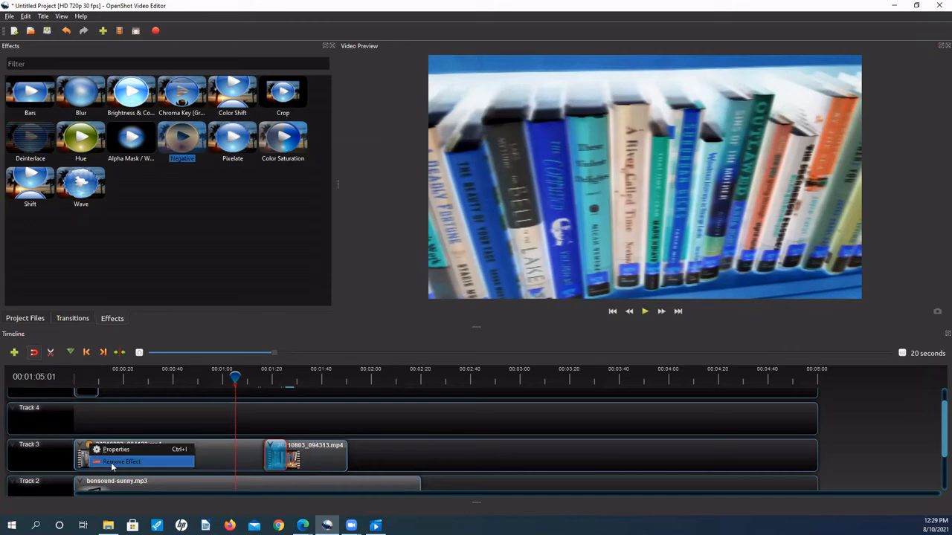
click(119, 449)
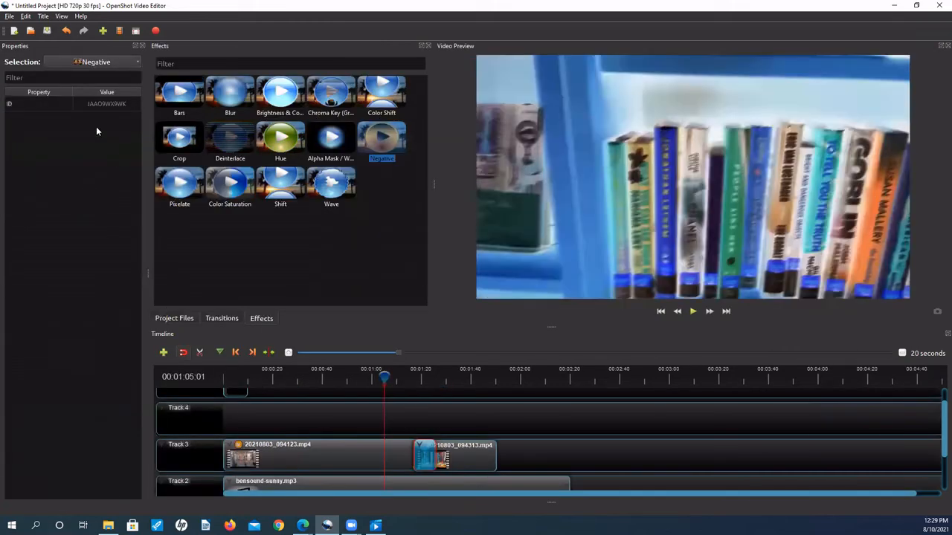
click(98, 64)
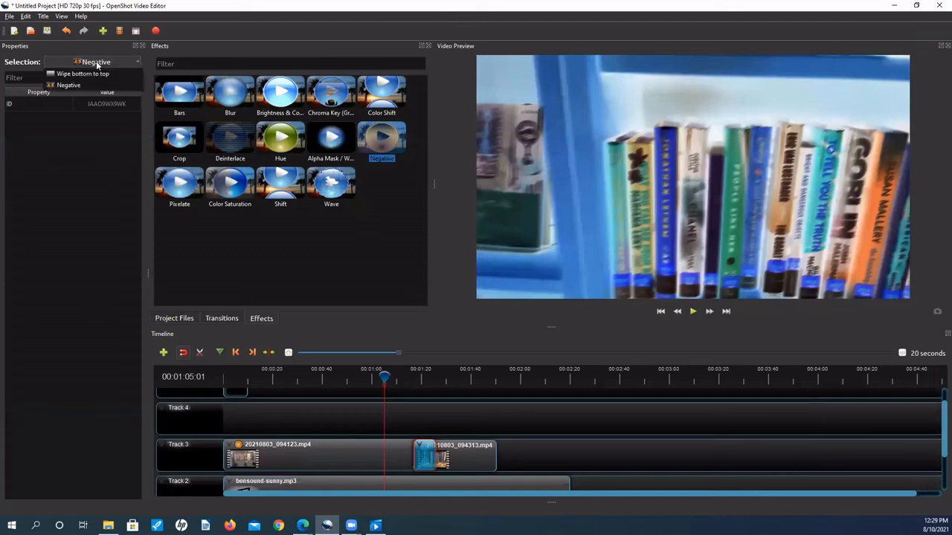
click(61, 255)
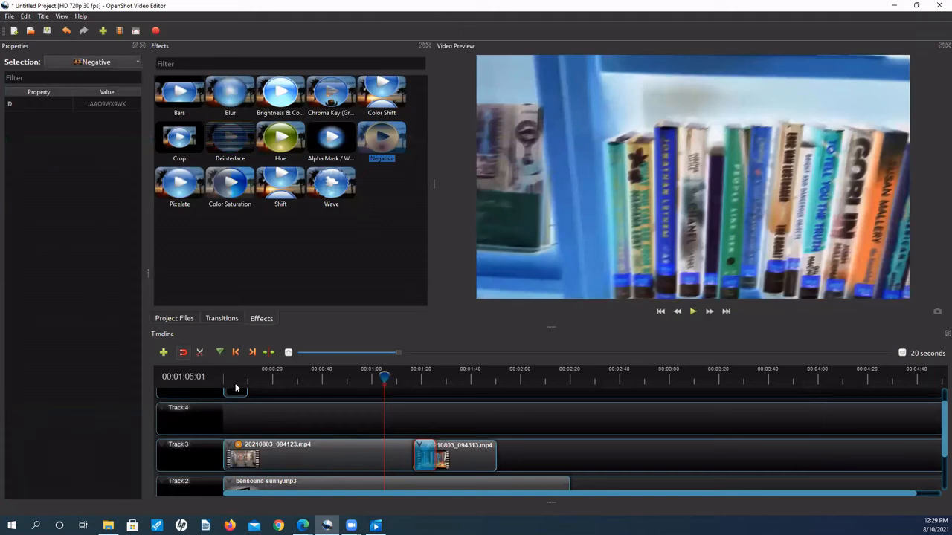
right_click(237, 448)
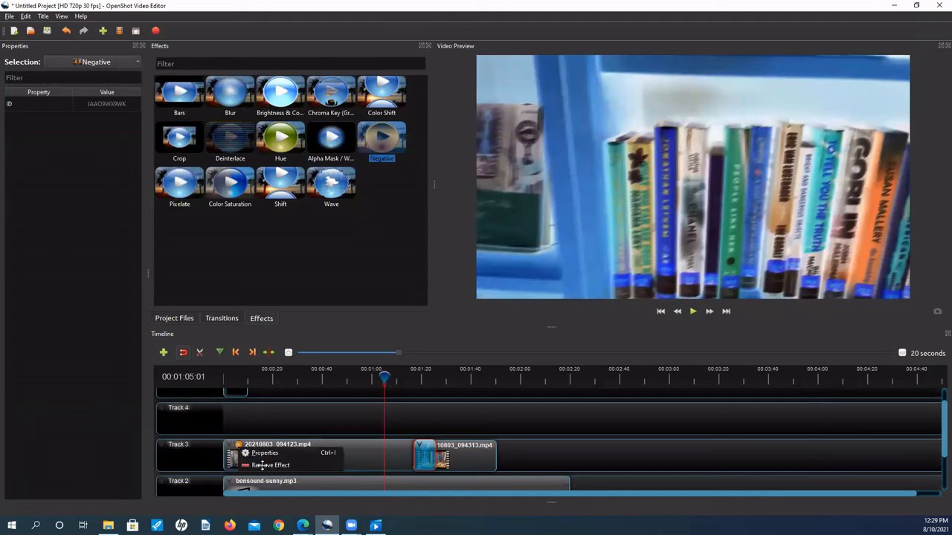
- Switch the workspace layout to Simple View
click(64, 17)
mouse_move(81, 52)
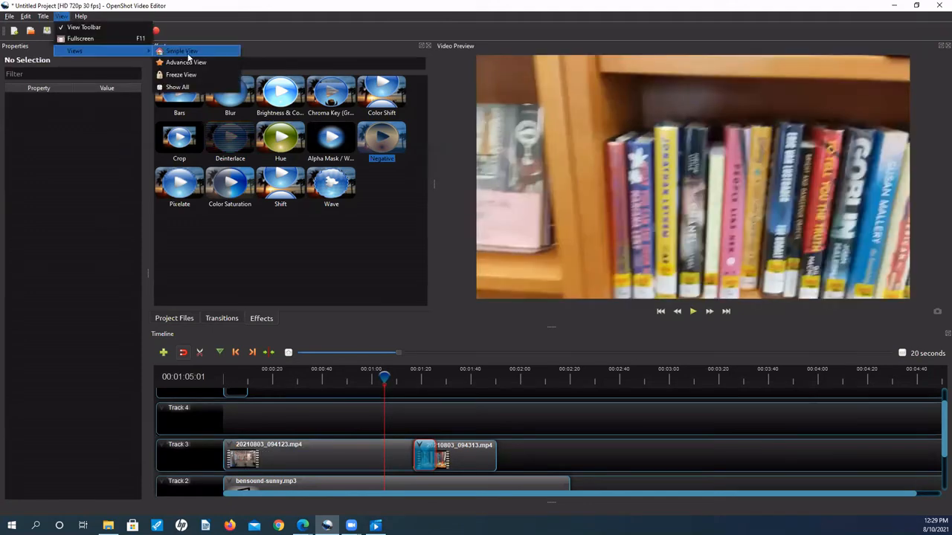
click(193, 53)
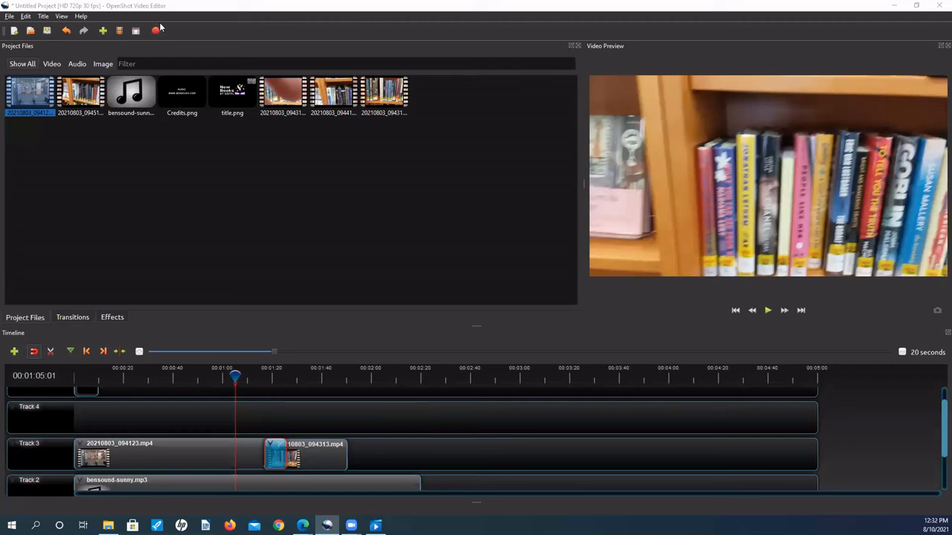
- Examine the commands for creating titles, saving the project and exporting it
click(44, 19)
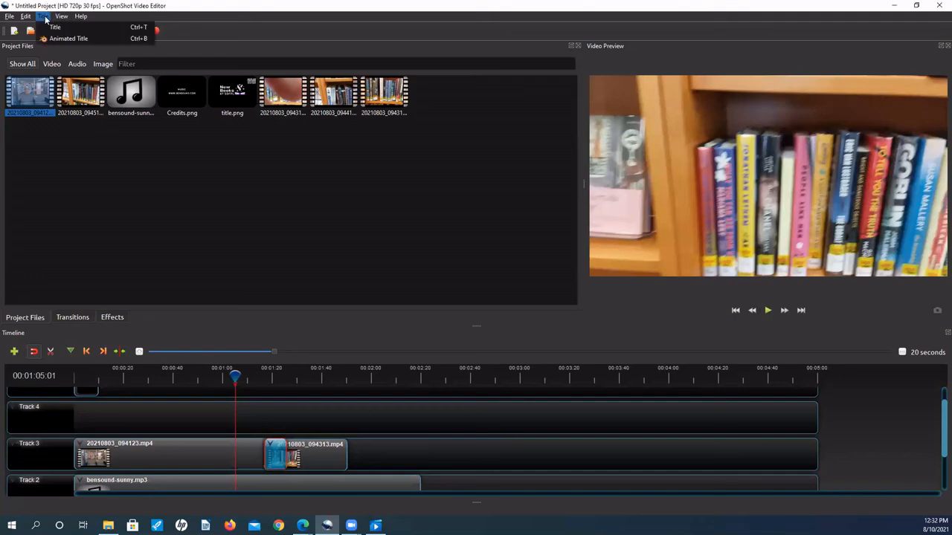
mouse_move(25, 20)
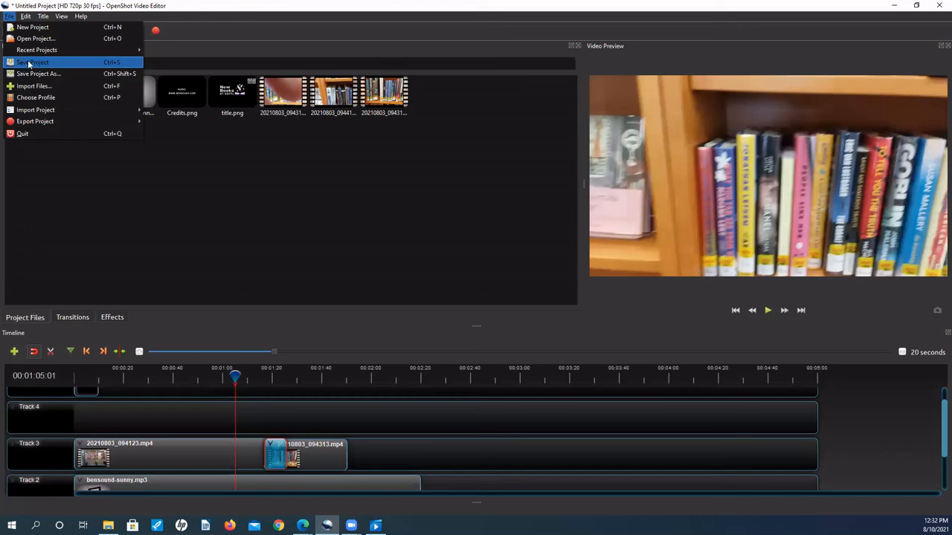
click(171, 216)
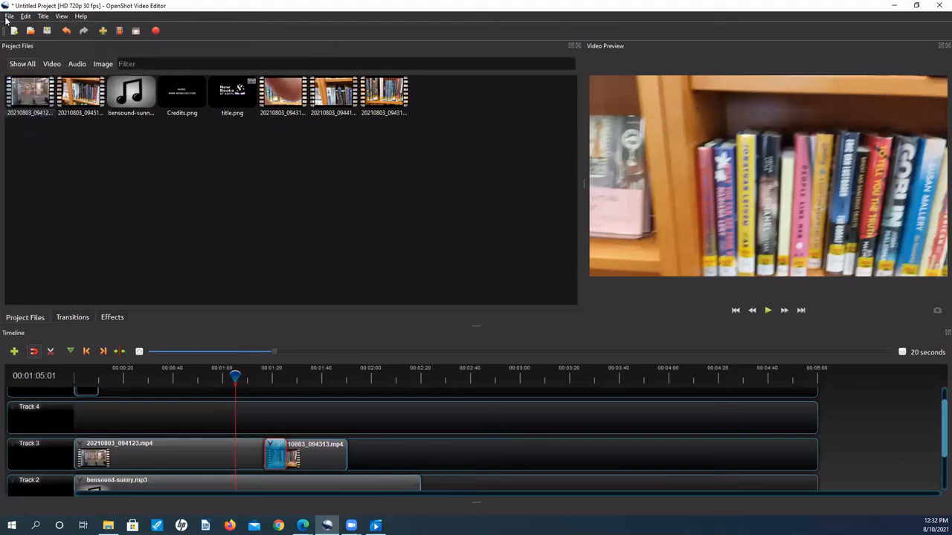
click(9, 16)
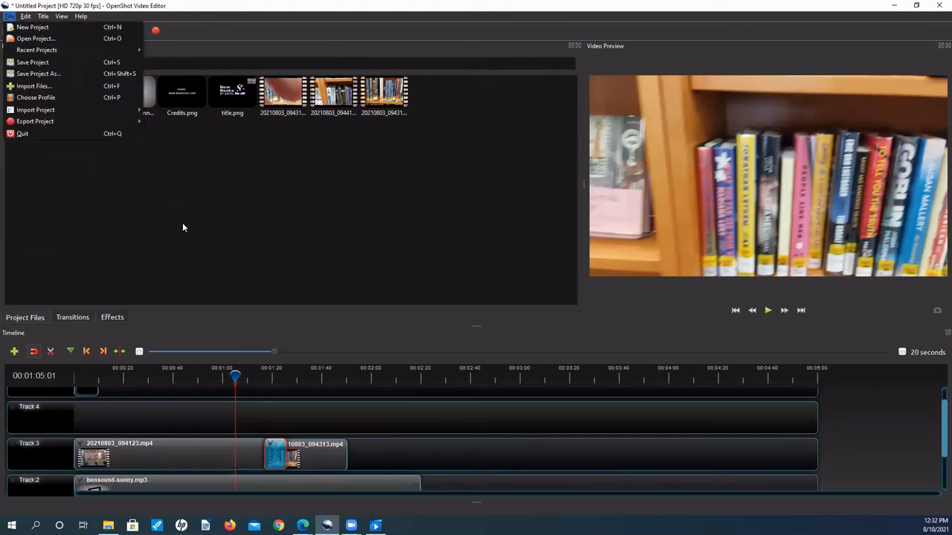
click(126, 219)
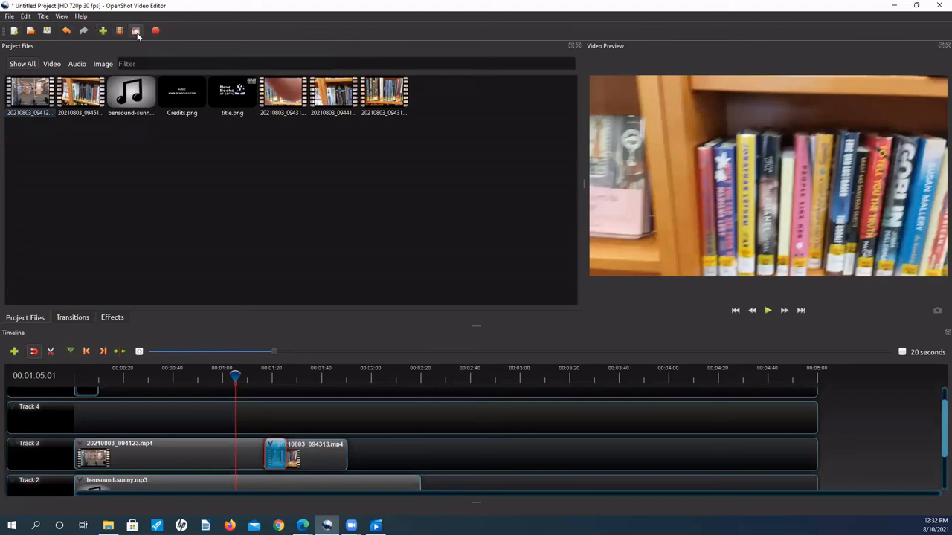
click(9, 16)
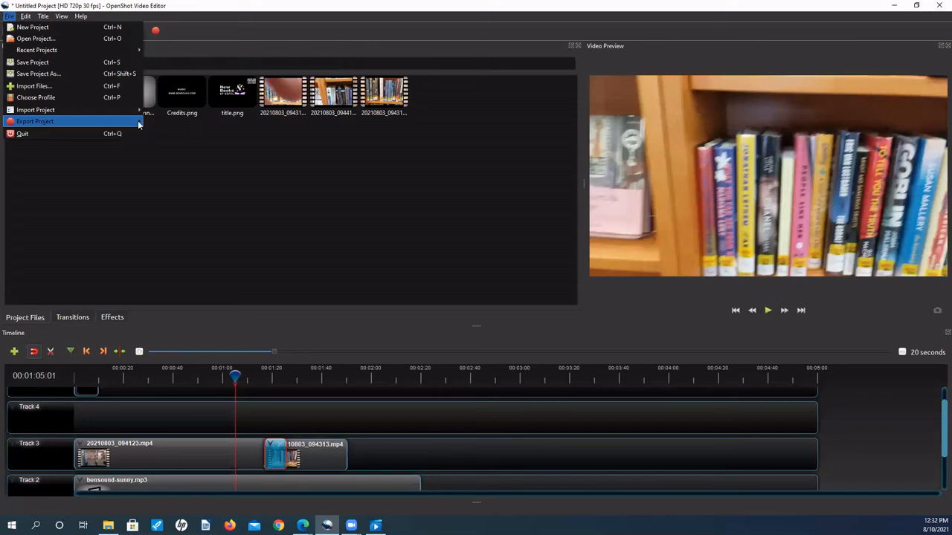
mouse_move(139, 123)
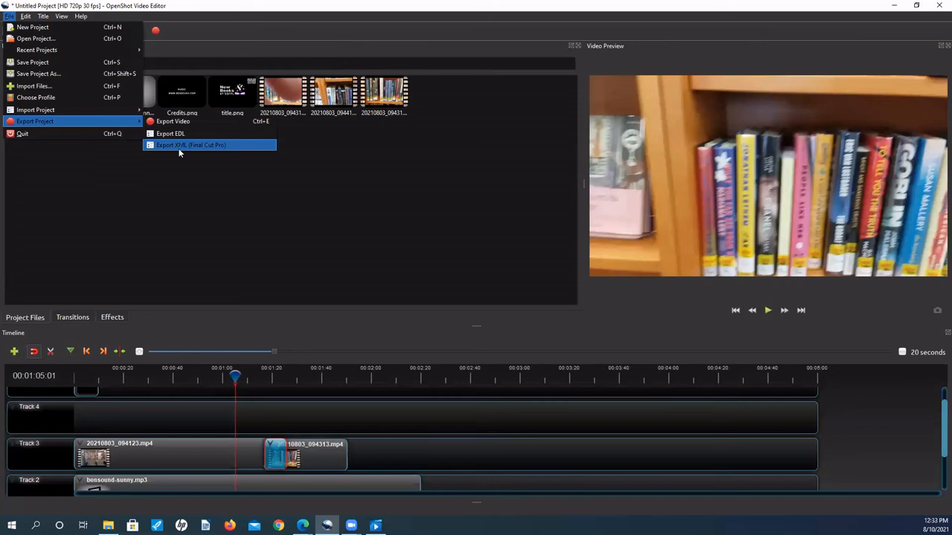
- Open the video export settings and compare the options offered by the Web and Device profiles
click(178, 146)
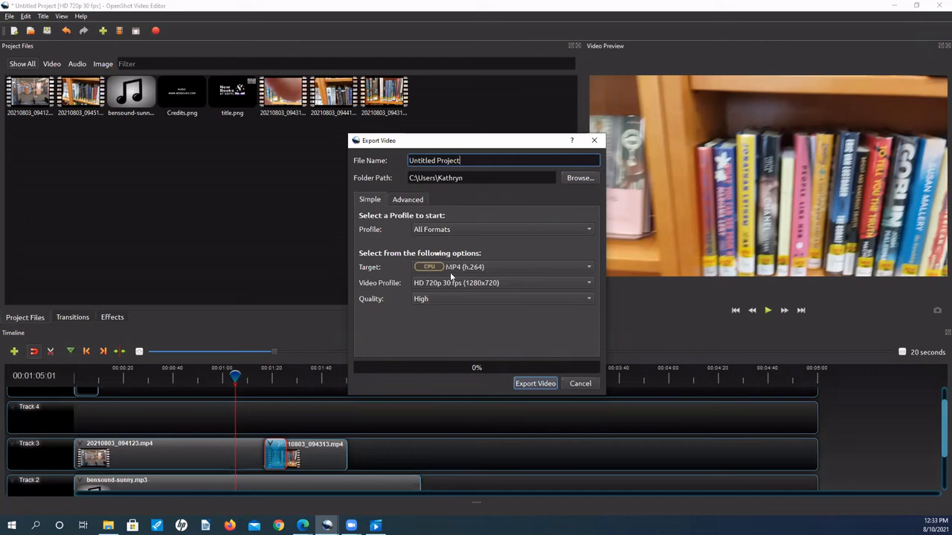
click(458, 231)
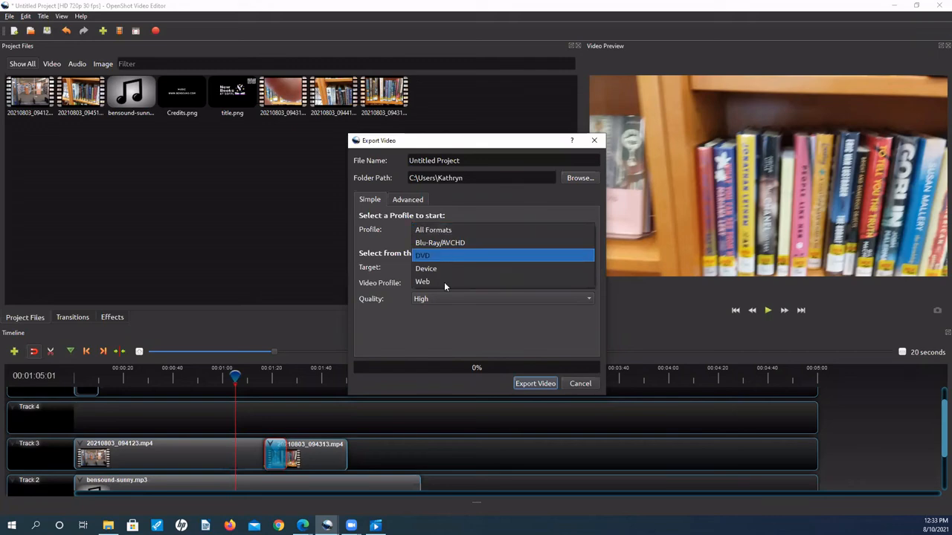
click(473, 281)
click(476, 227)
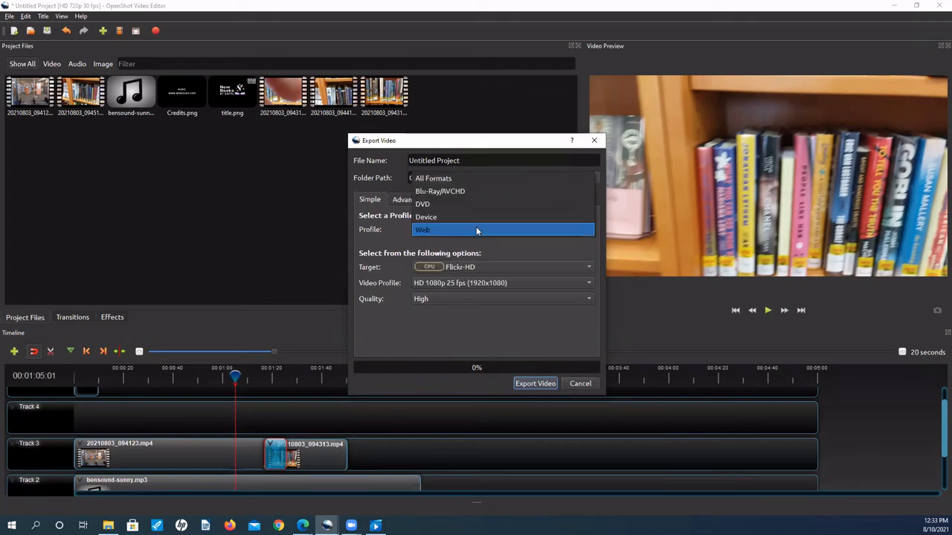
click(476, 228)
click(480, 270)
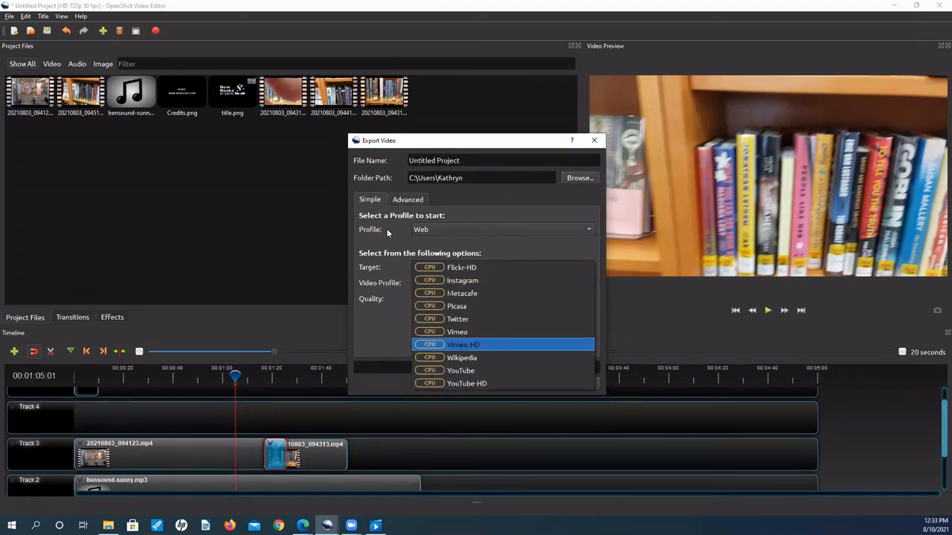
click(476, 229)
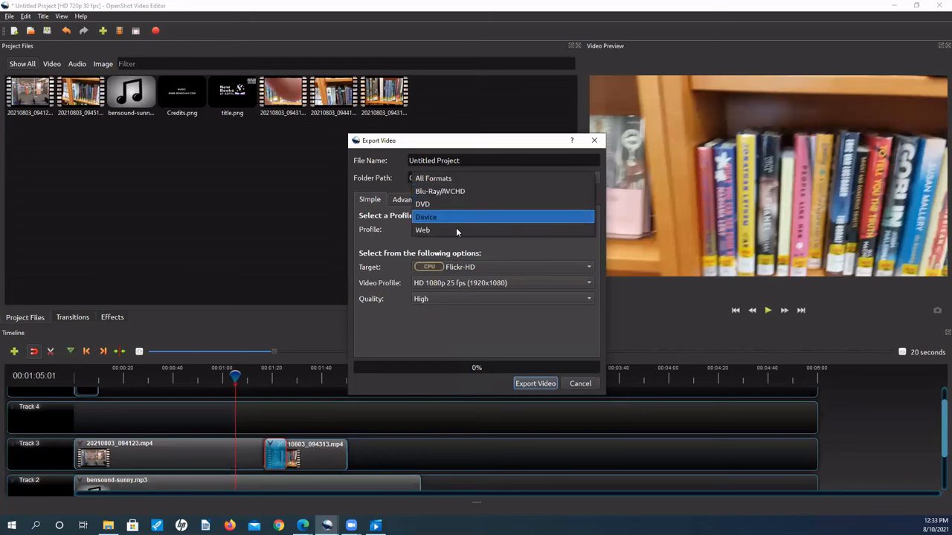
click(456, 226)
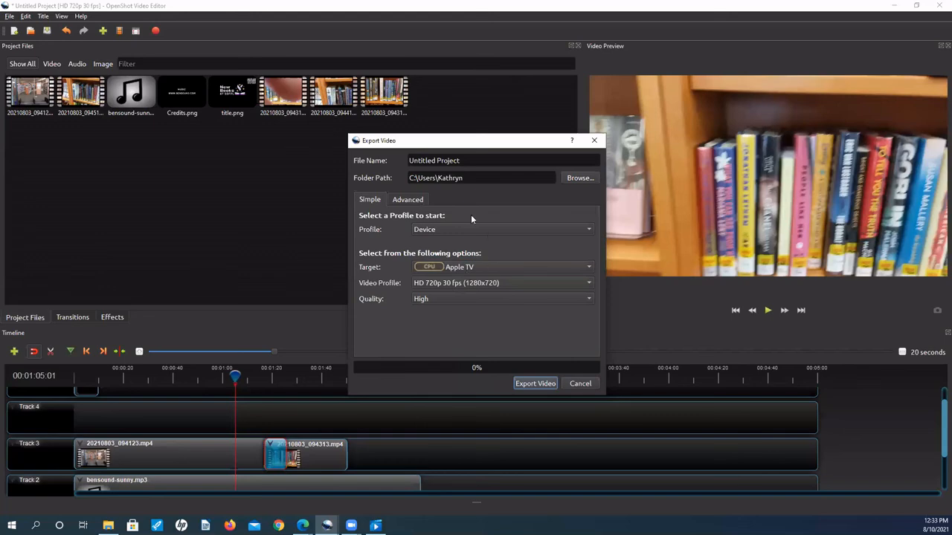
click(468, 229)
click(461, 247)
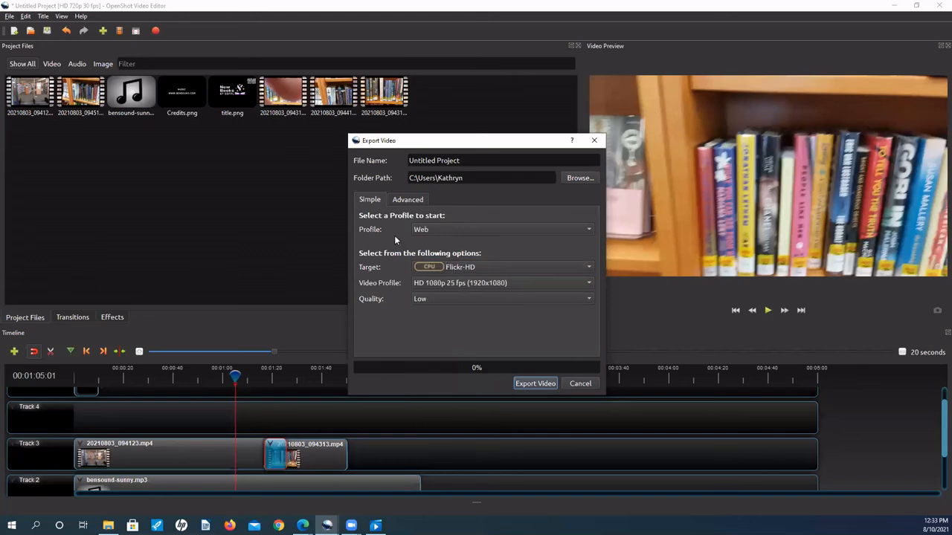
- Try the YouTube-HD export target with Low quality, and close the export settings without exporting
click(484, 266)
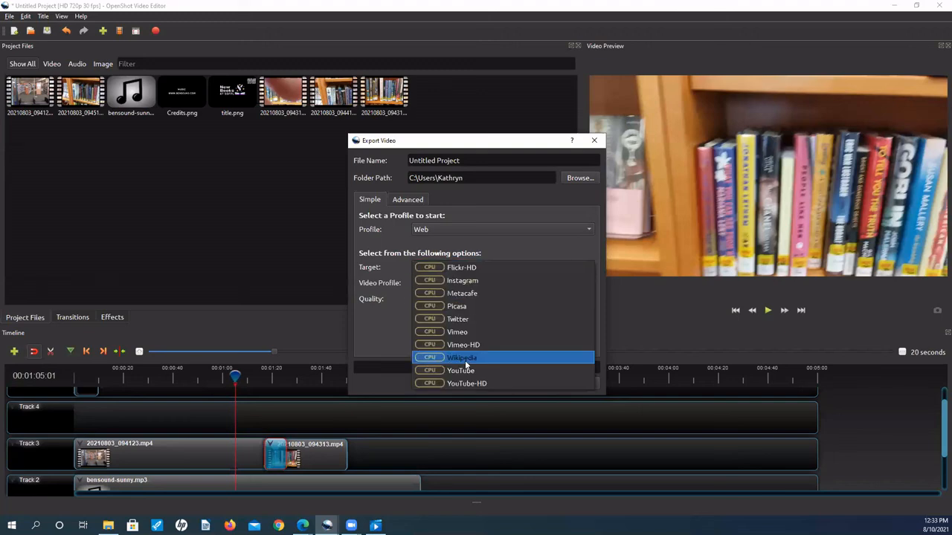
click(487, 381)
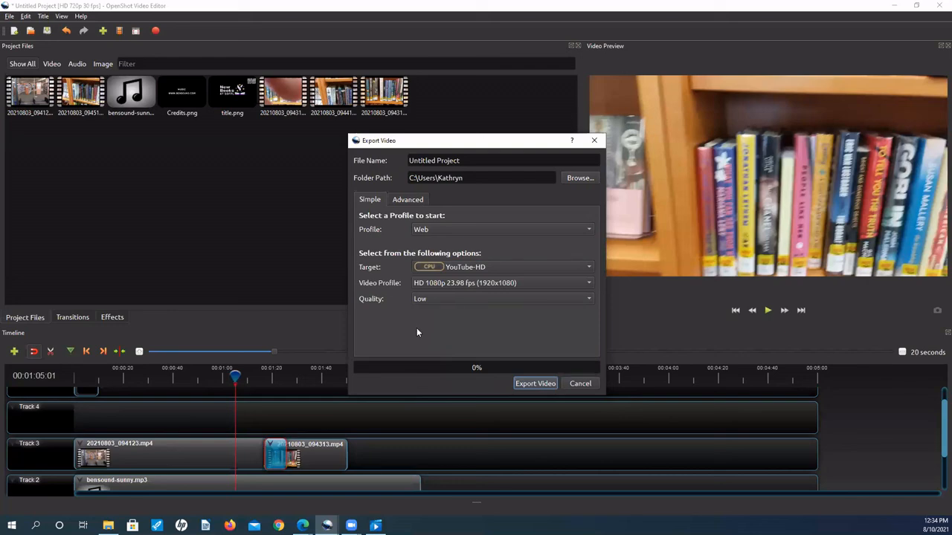
click(443, 300)
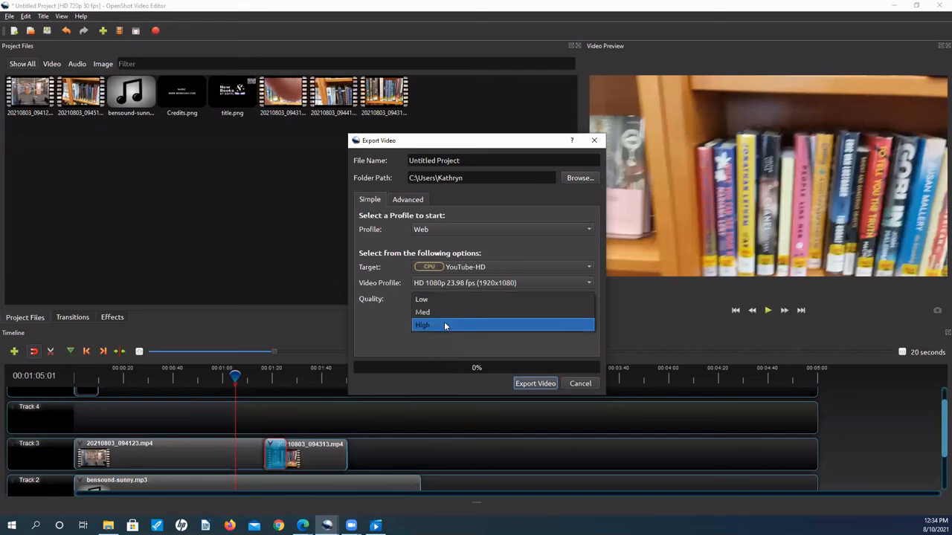
click(421, 299)
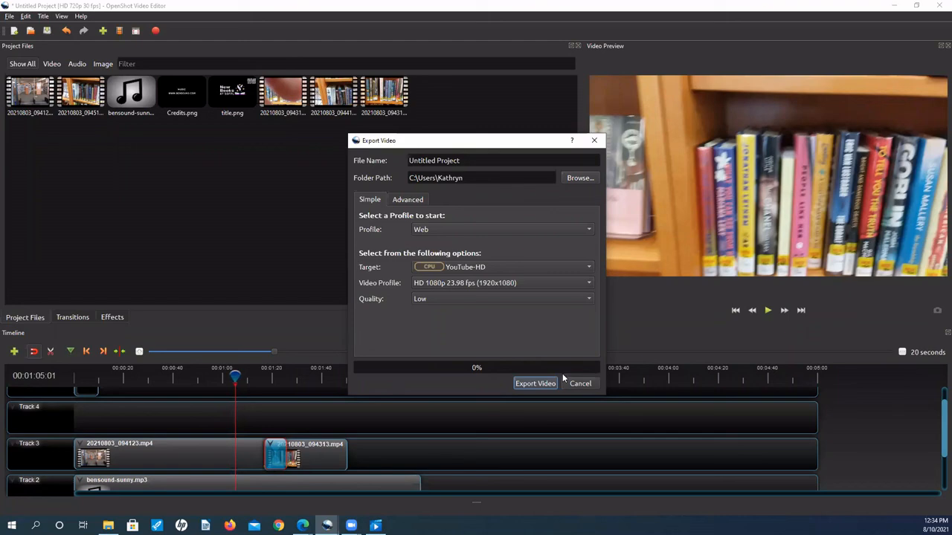
key(Escape)
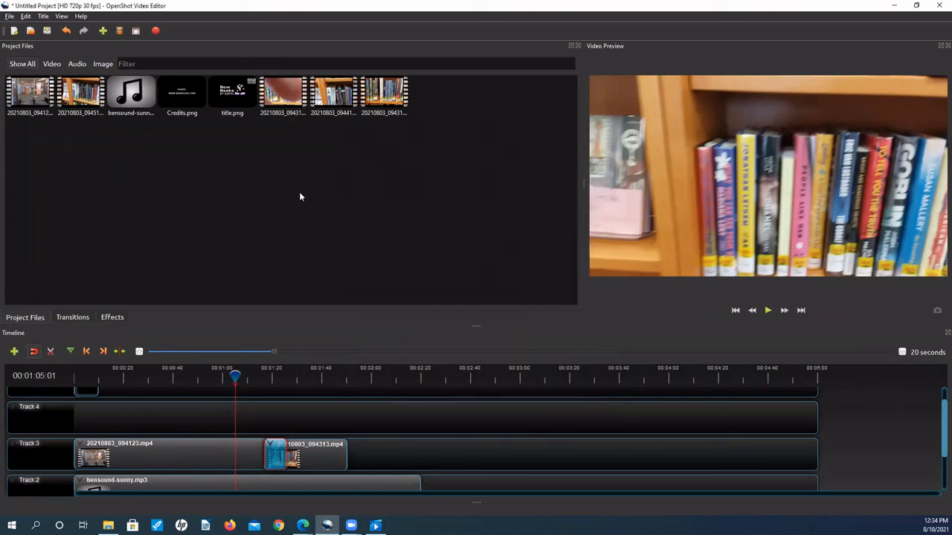
- Delete the title clip from the start of Track 5
click(43, 17)
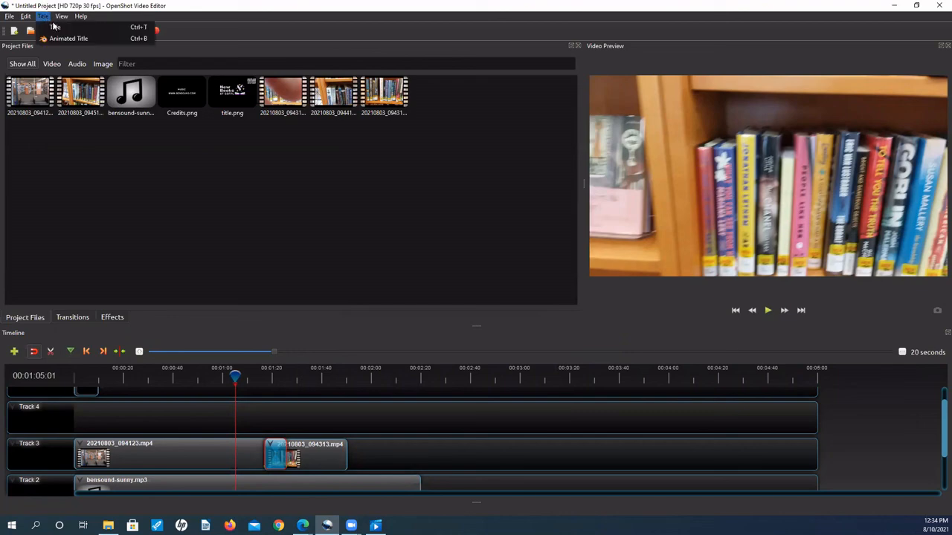
click(146, 421)
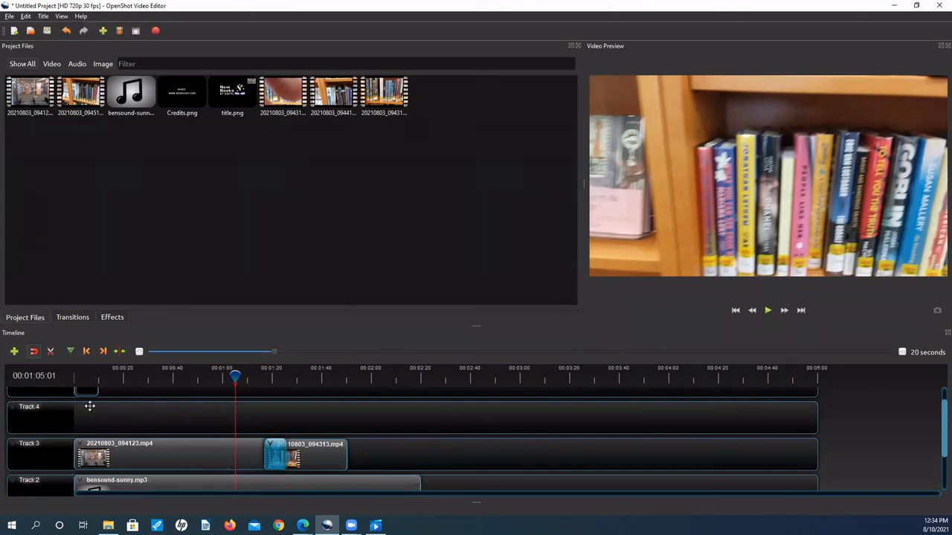
scroll(87, 405, up, 1)
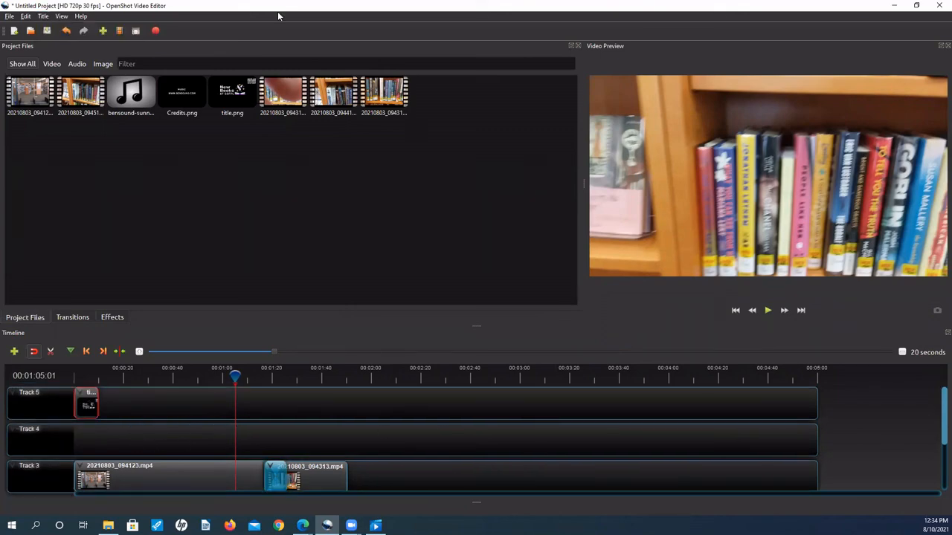
key(Delete)
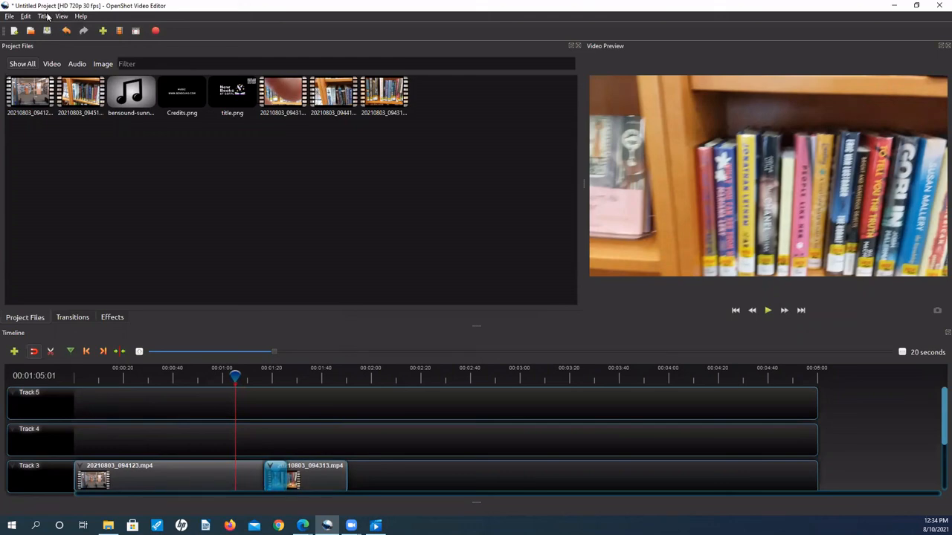
- Start a new title and preview the Creative Commons, Film rating 1, Film rating 2 and Post it templates
click(44, 17)
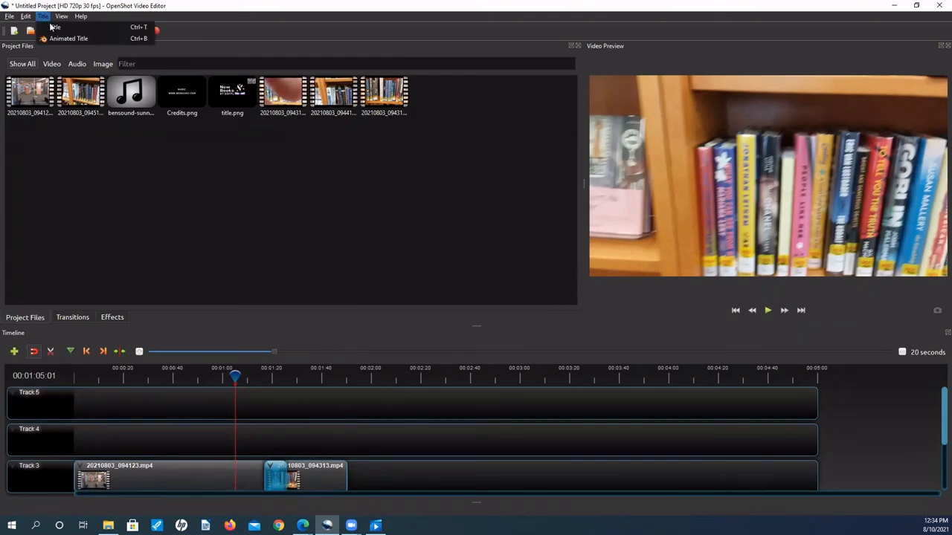
click(49, 28)
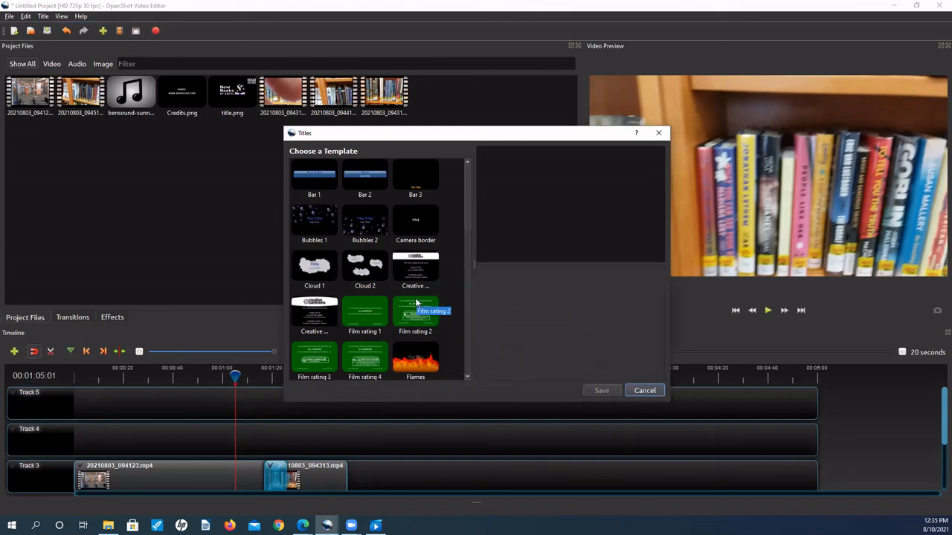
click(408, 276)
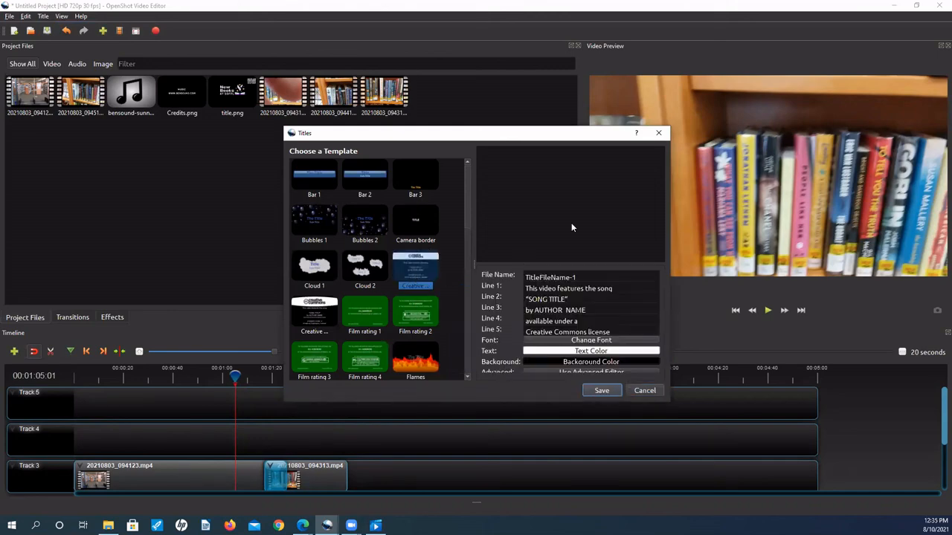
click(374, 320)
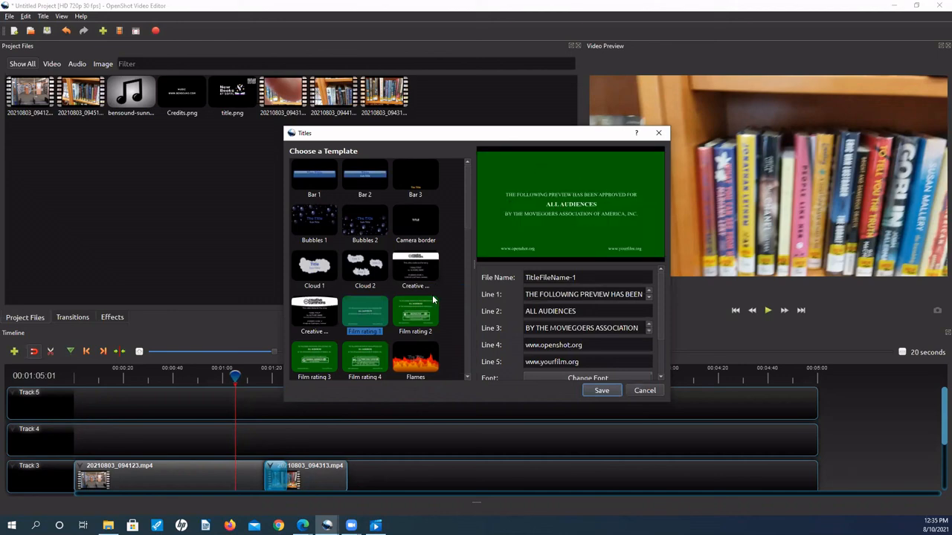
click(429, 315)
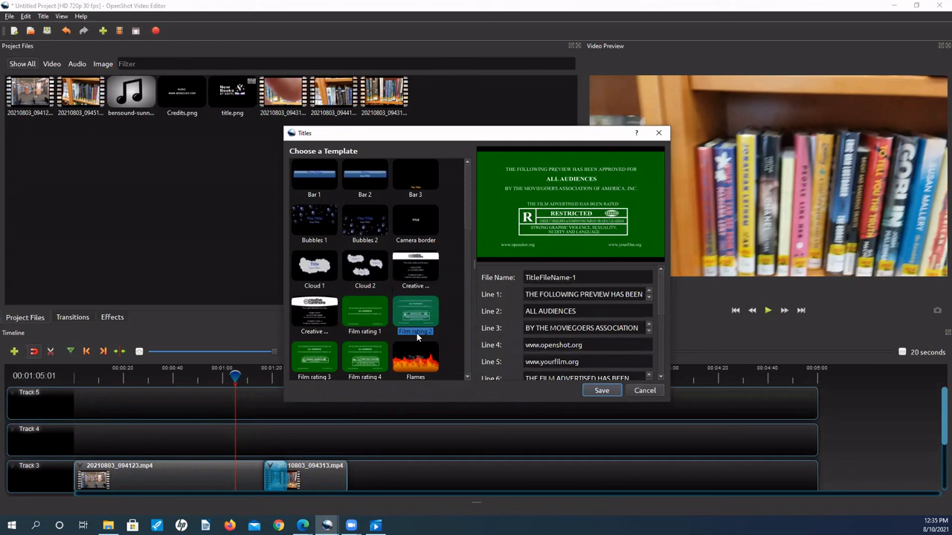
scroll(416, 333, down, 5)
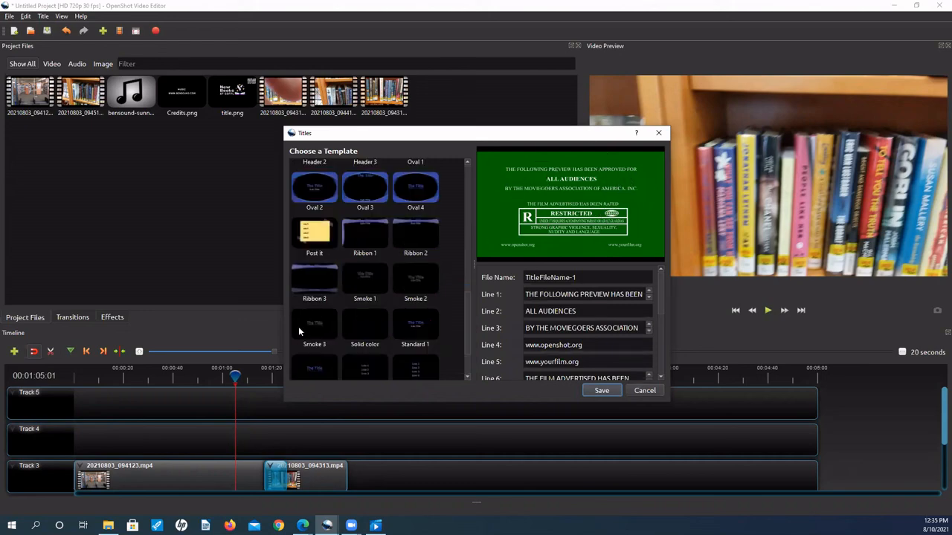
click(323, 238)
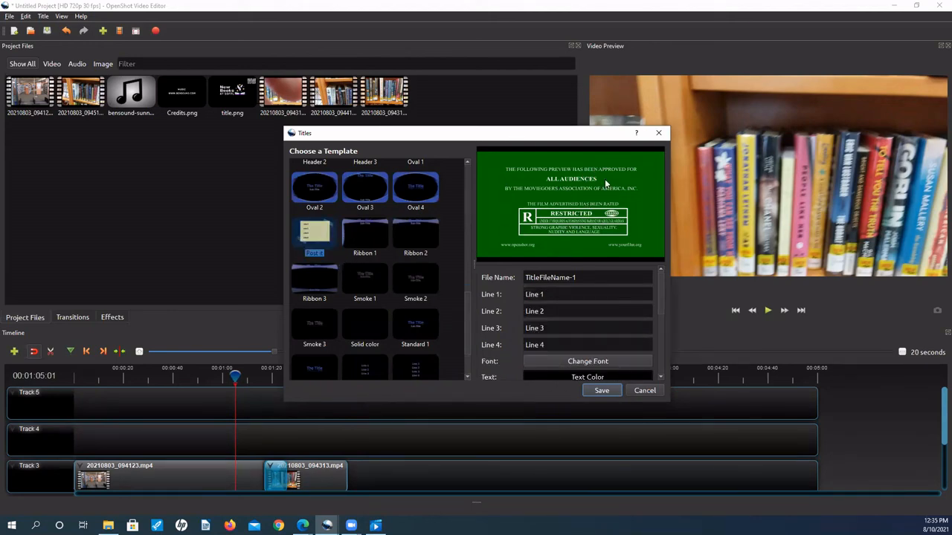
scroll(295, 356, down, 2)
- Set up a title from the Sunset template with the file name "New Books at the Library" and Line 1 text "New Books!!!"
click(295, 356)
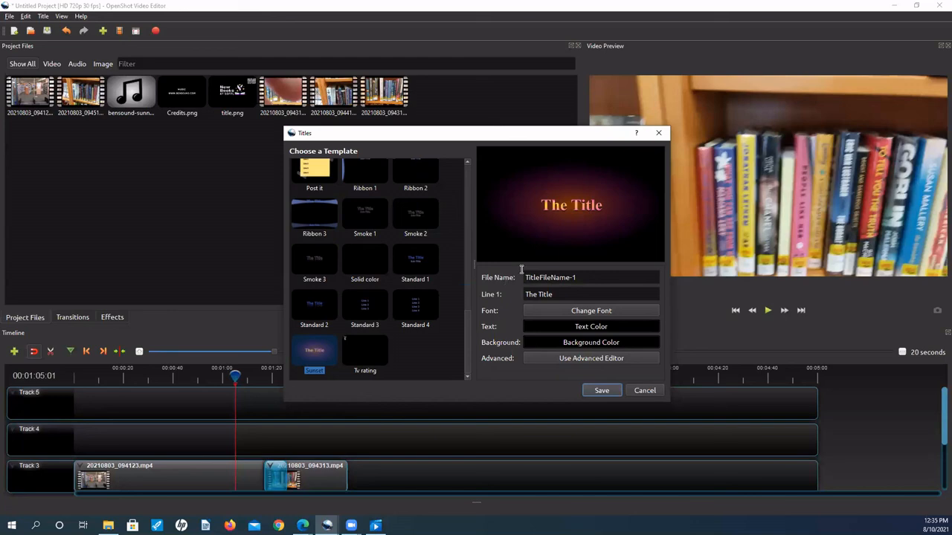
text(New Books at the Library)
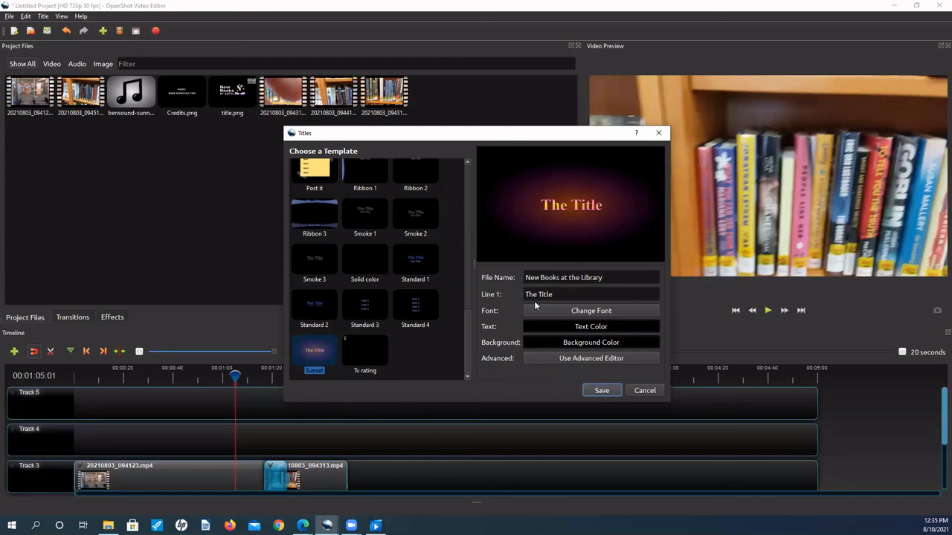
drag(559, 293, 501, 296)
text(New B)
text(ooks)
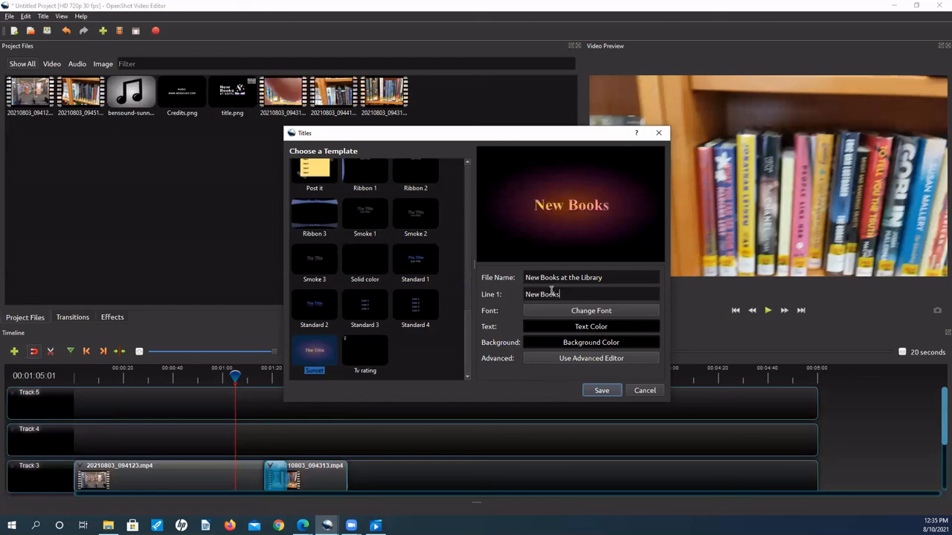
text(!)
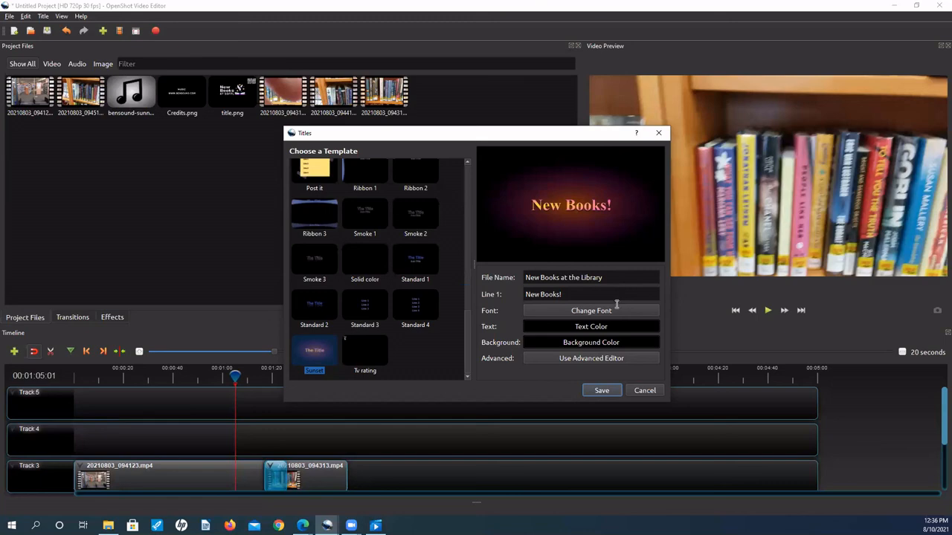
text(!!)
- Preview fonts including Birch Std, System, Symbol and SWGamekeys MT for the title, and apply BIZ UDPGothic Regular at size 12
click(582, 312)
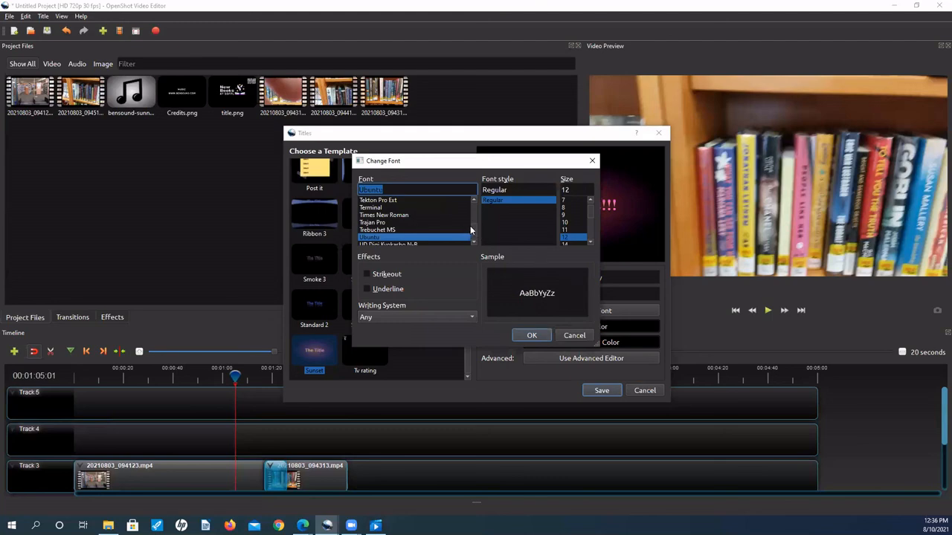
drag(473, 228, 471, 210)
click(379, 202)
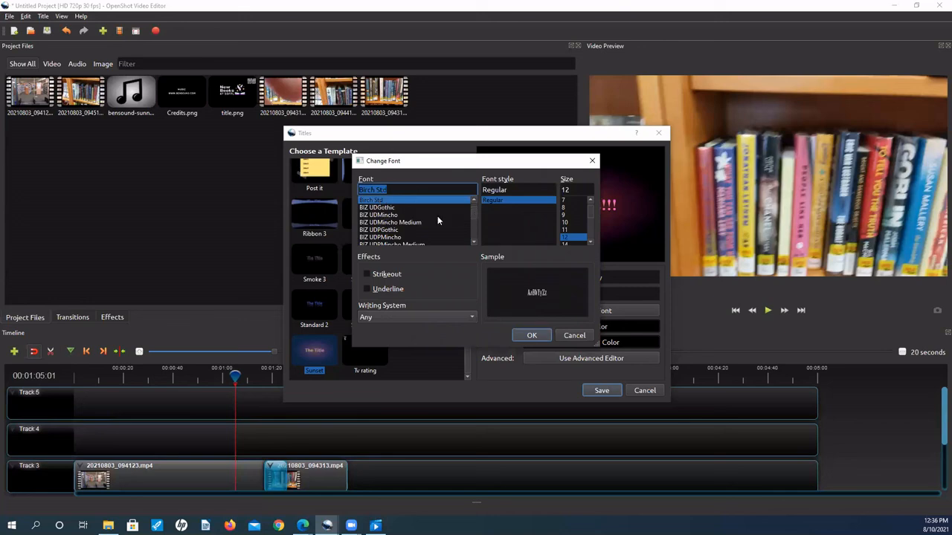
click(469, 207)
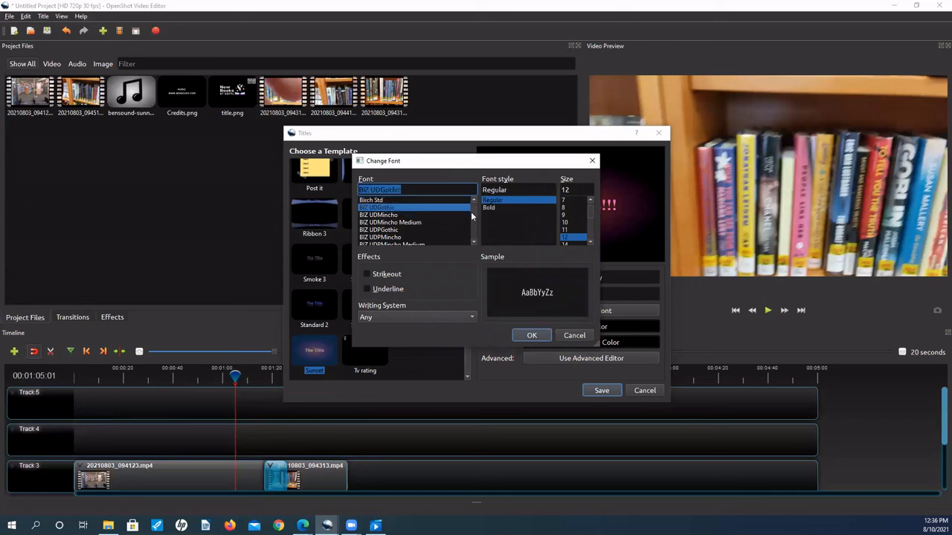
drag(473, 211, 474, 233)
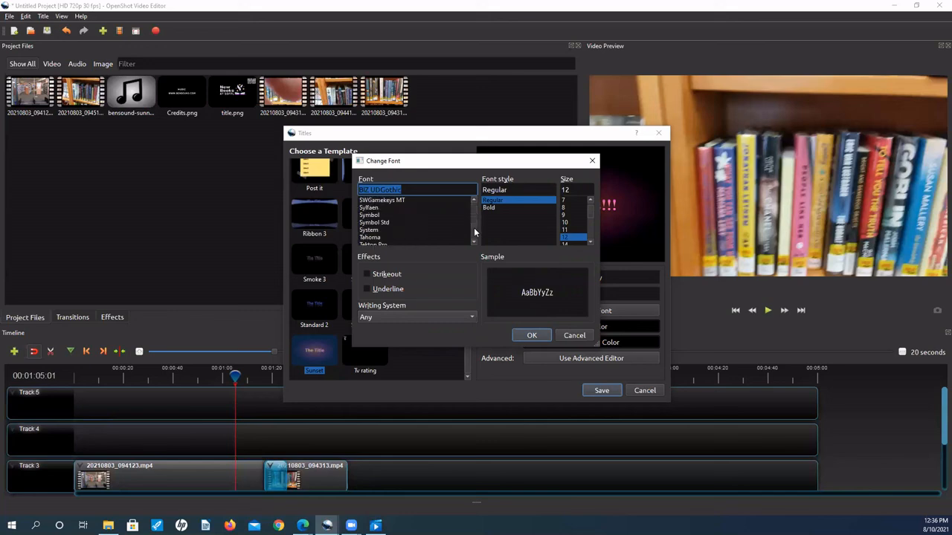
click(387, 231)
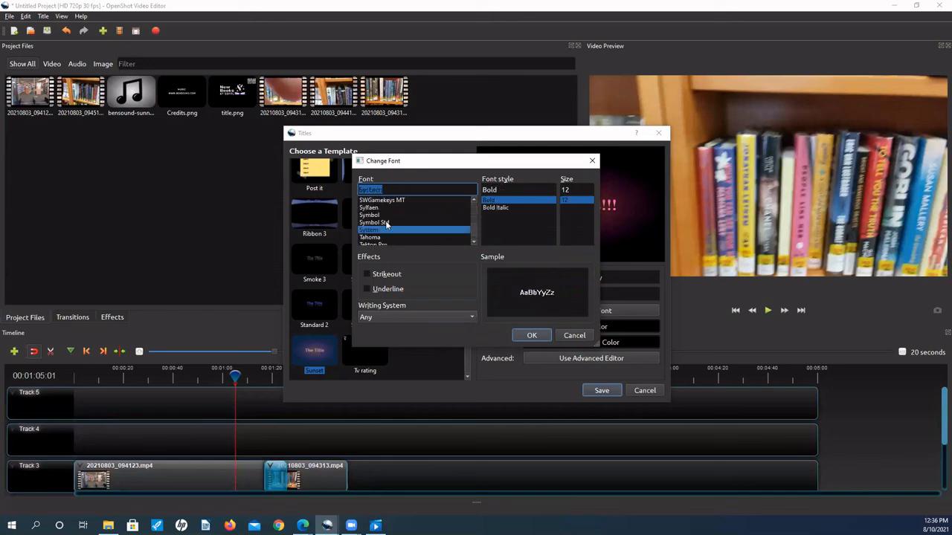
click(382, 215)
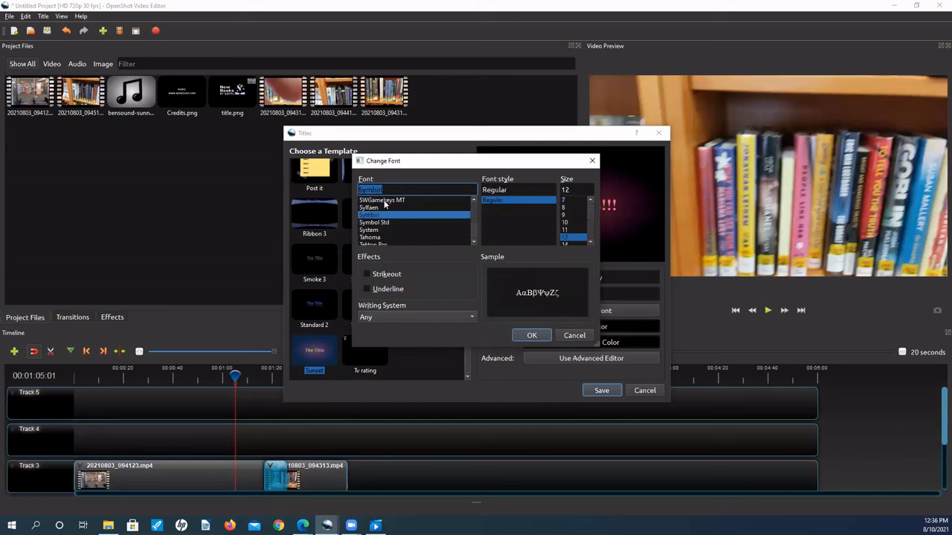
click(385, 202)
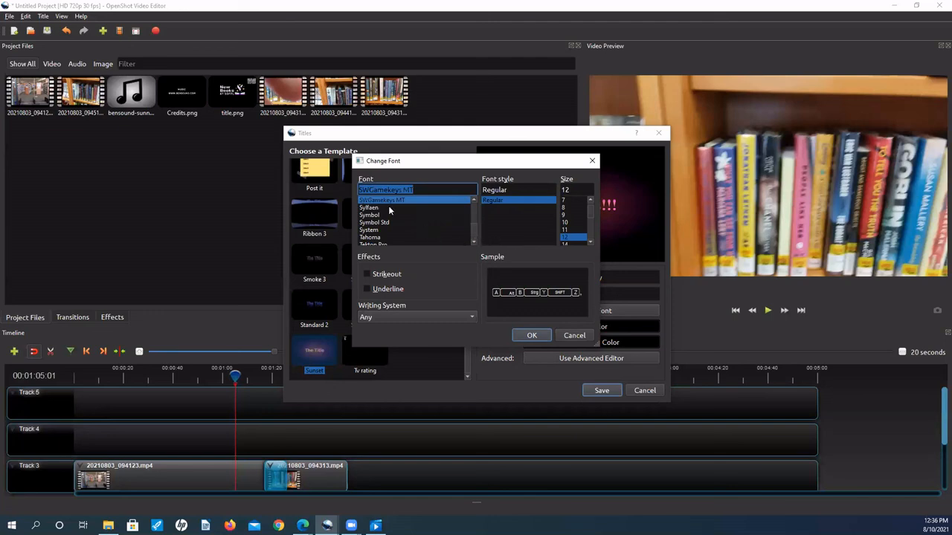
click(381, 199)
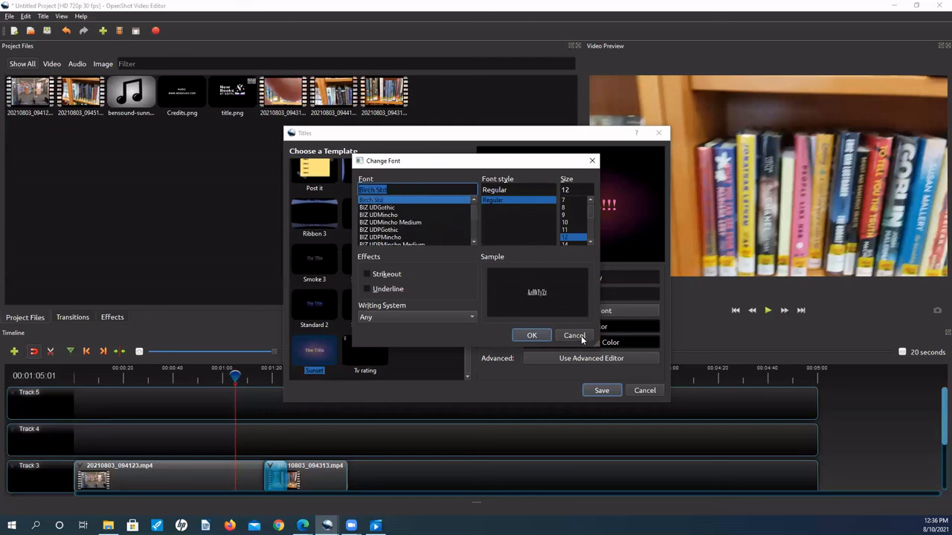
click(391, 230)
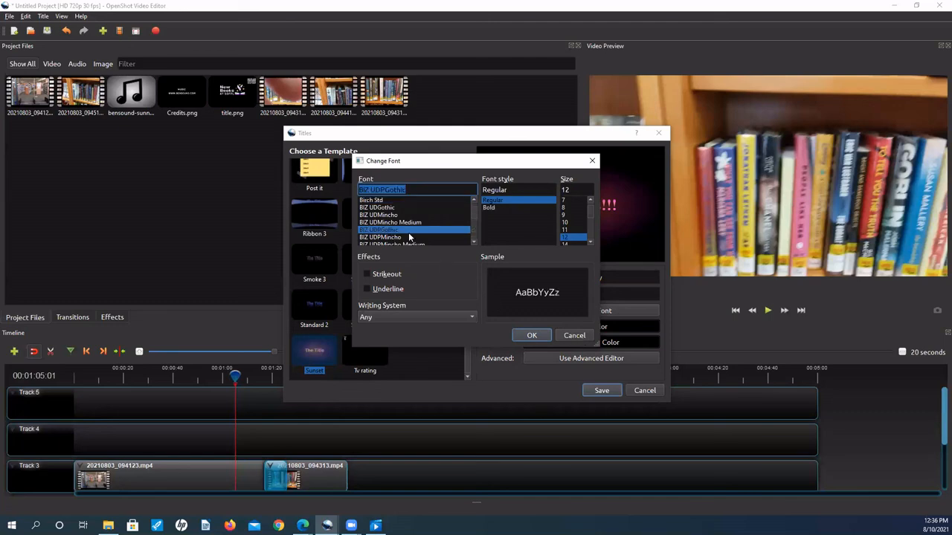
click(533, 335)
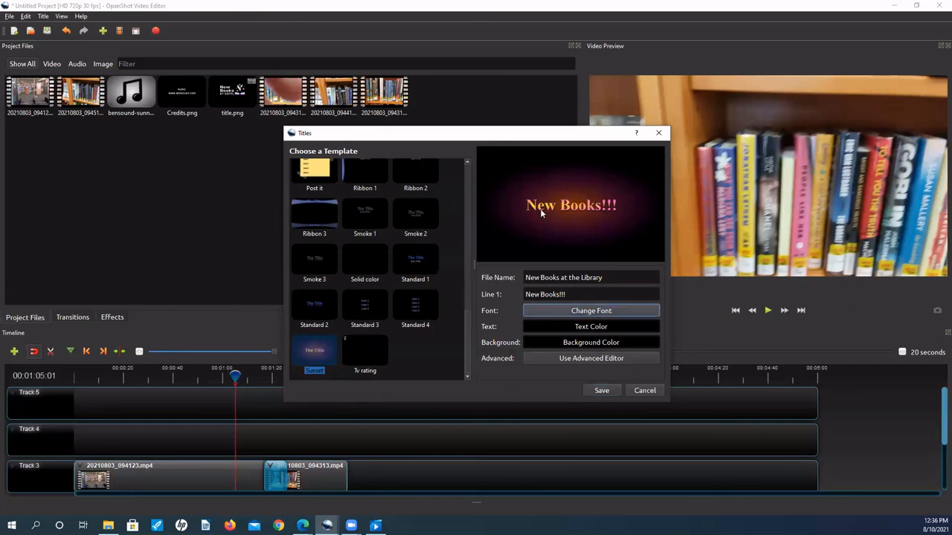
- View the text color and background color choices for the title, closing each without picking a color
click(602, 327)
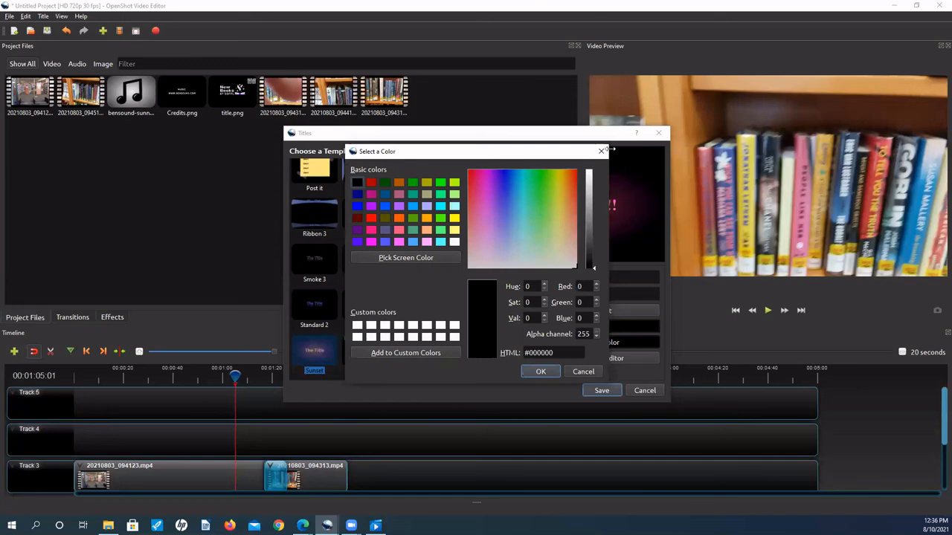
click(601, 151)
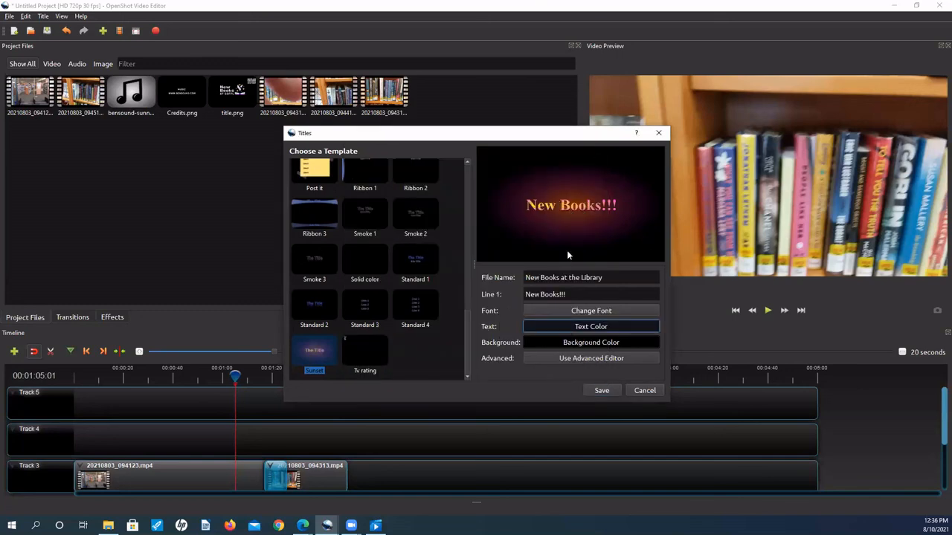
click(607, 345)
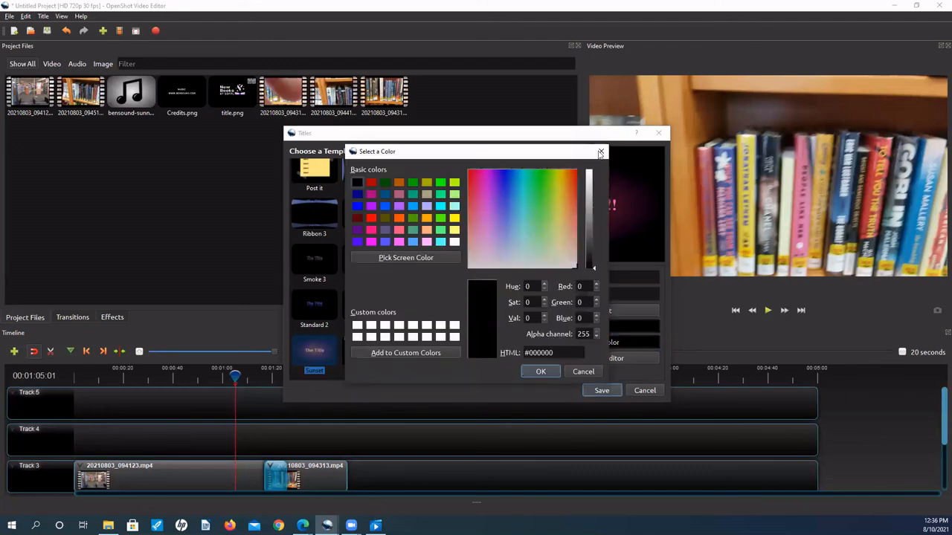
click(601, 151)
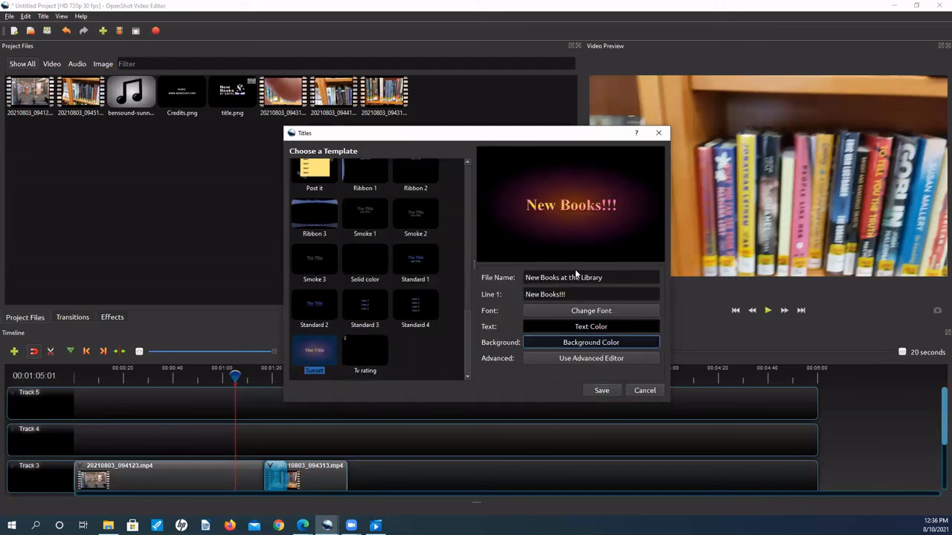
- Save the "New Books at the Library" title and place it at the start of Track 5
click(601, 391)
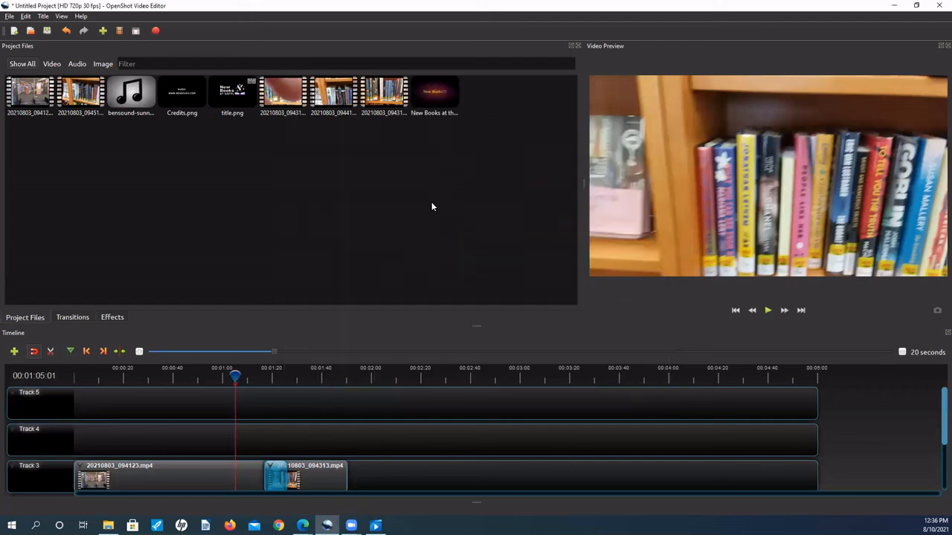
drag(443, 119, 75, 406)
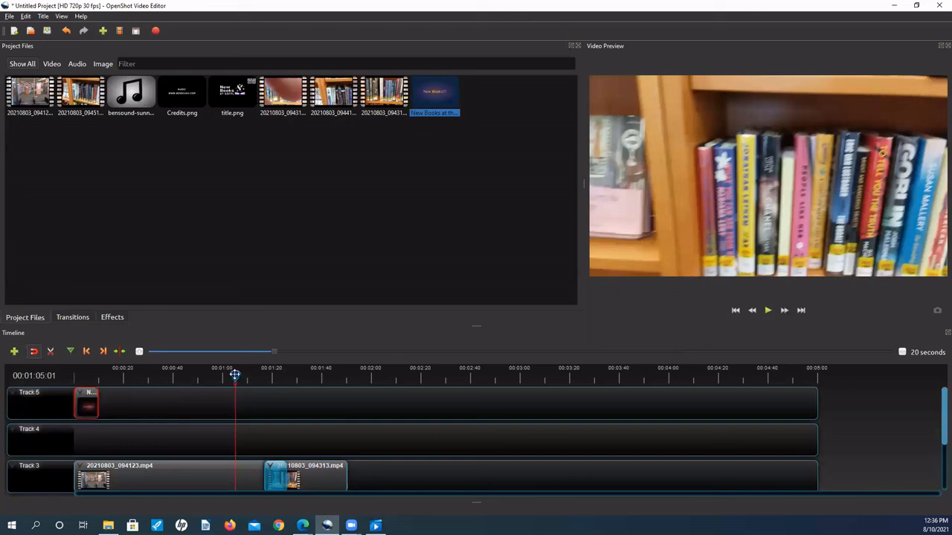
- Return the playhead to the start of the timeline and play the title over the opening clip for a few seconds
drag(180, 376, 107, 377)
click(82, 376)
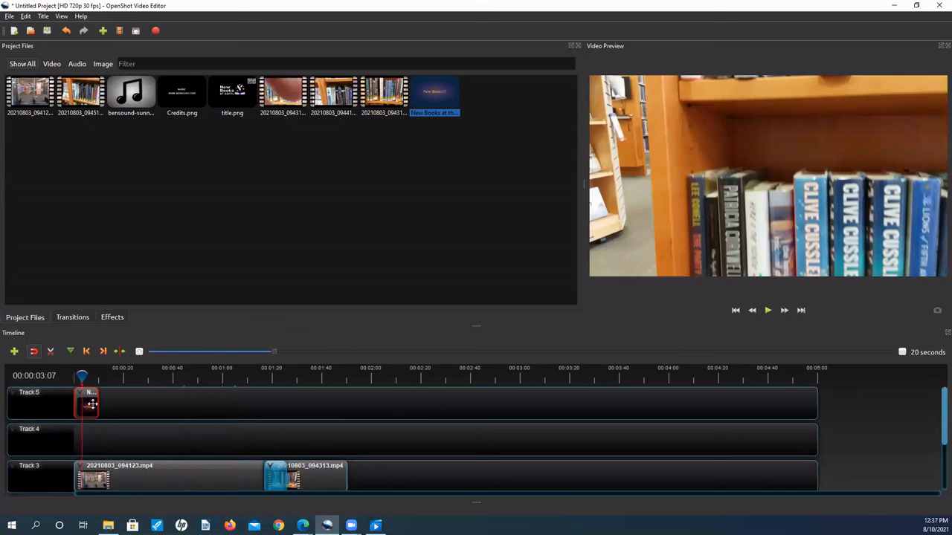
drag(81, 375, 67, 377)
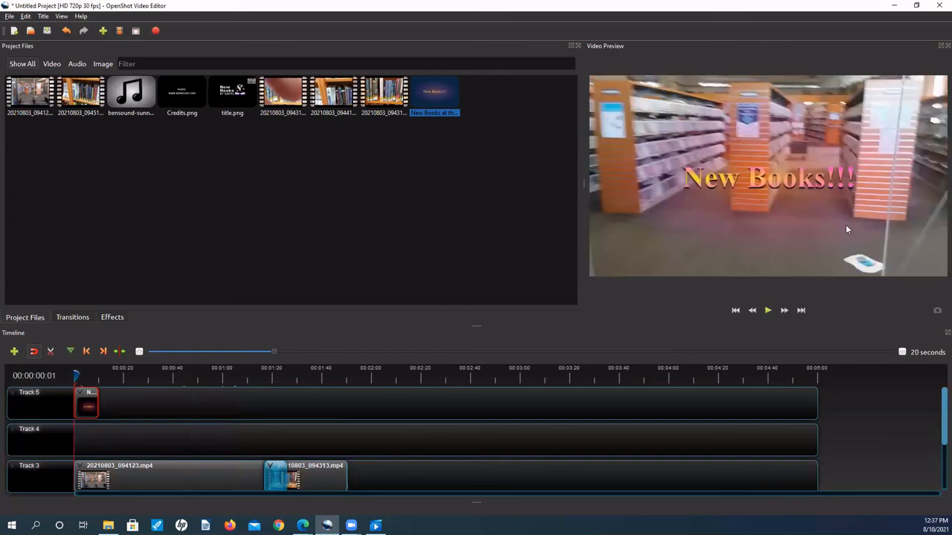
click(768, 311)
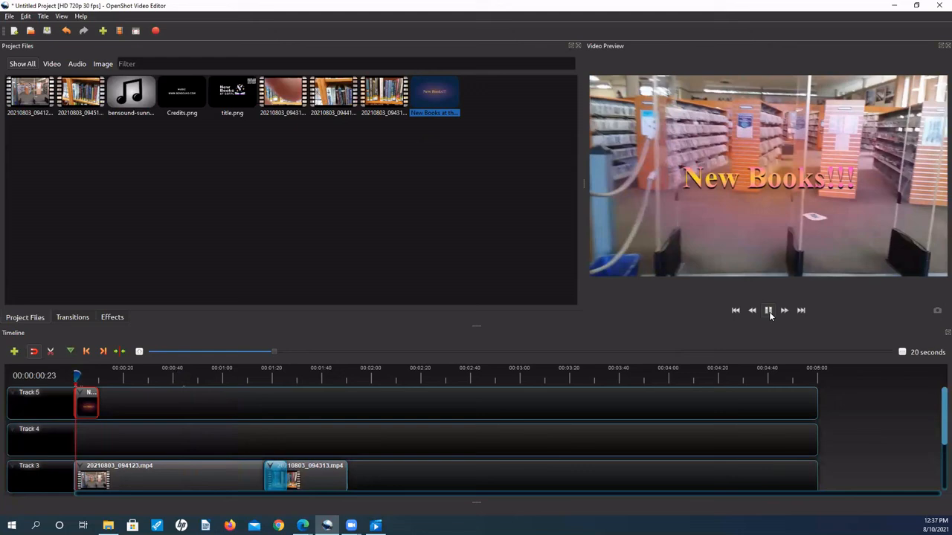
click(768, 310)
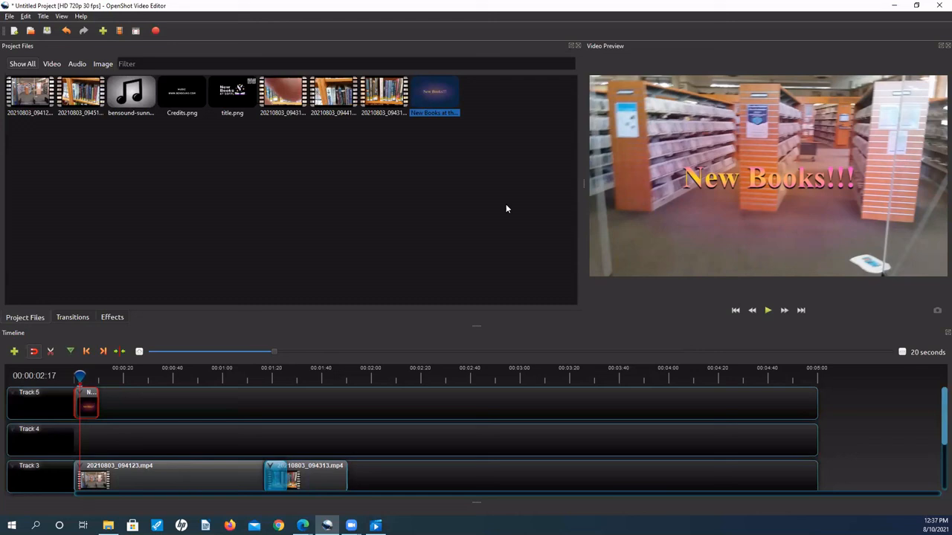
- View the title templates and the animated title templates, select the "Space Mo..." animated template, and close without rendering
key(ctrl+t)
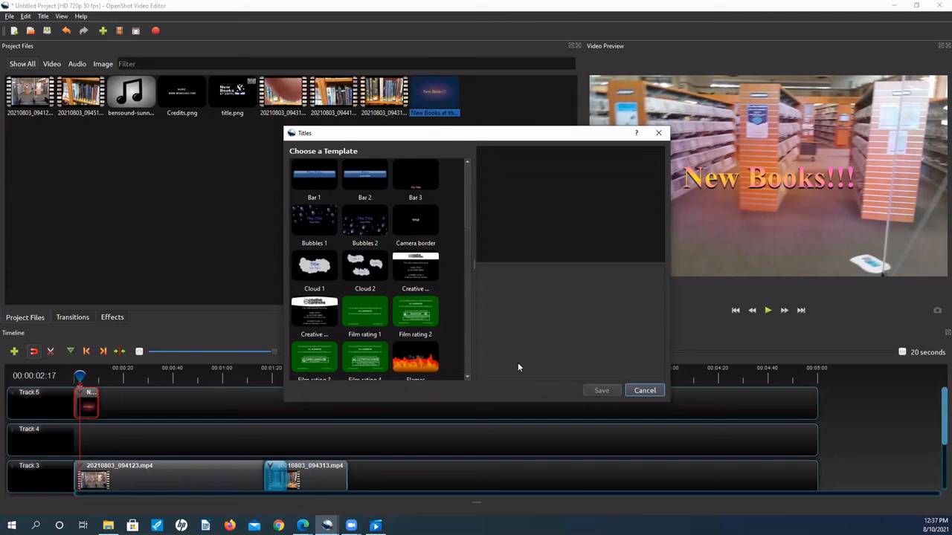
click(416, 176)
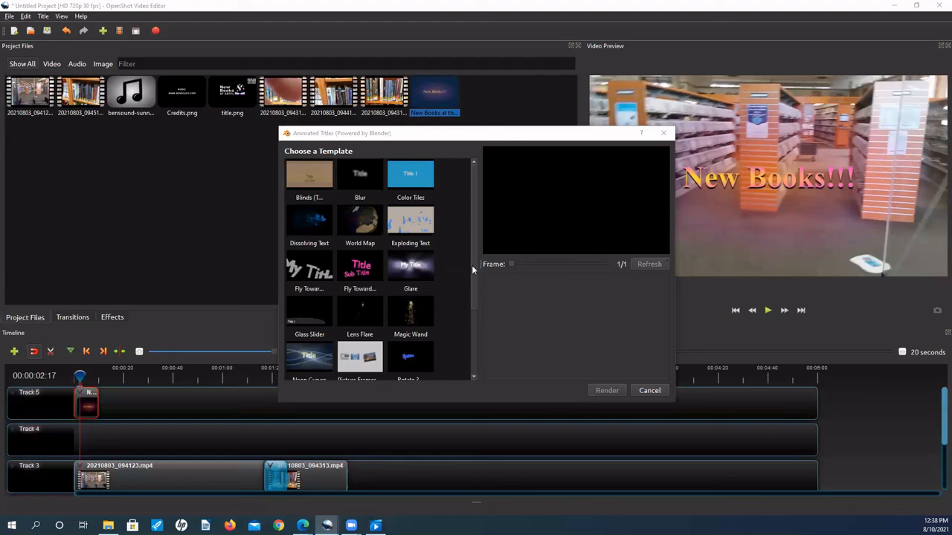
scroll(462, 288, down, 2)
click(418, 308)
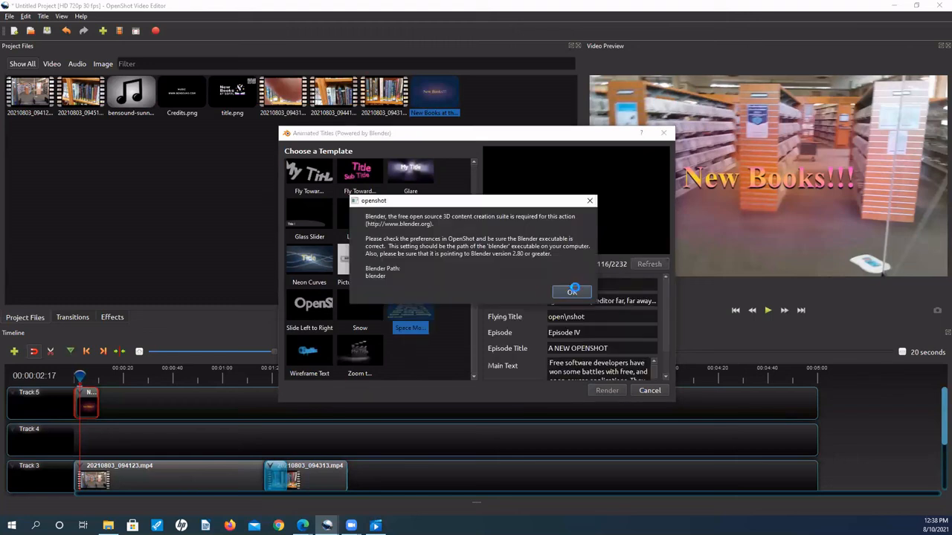
click(572, 293)
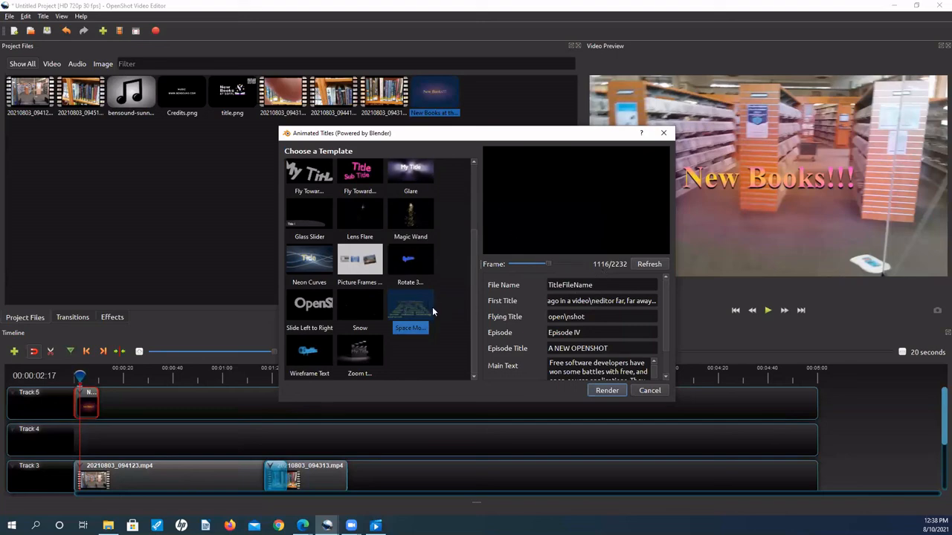
click(649, 391)
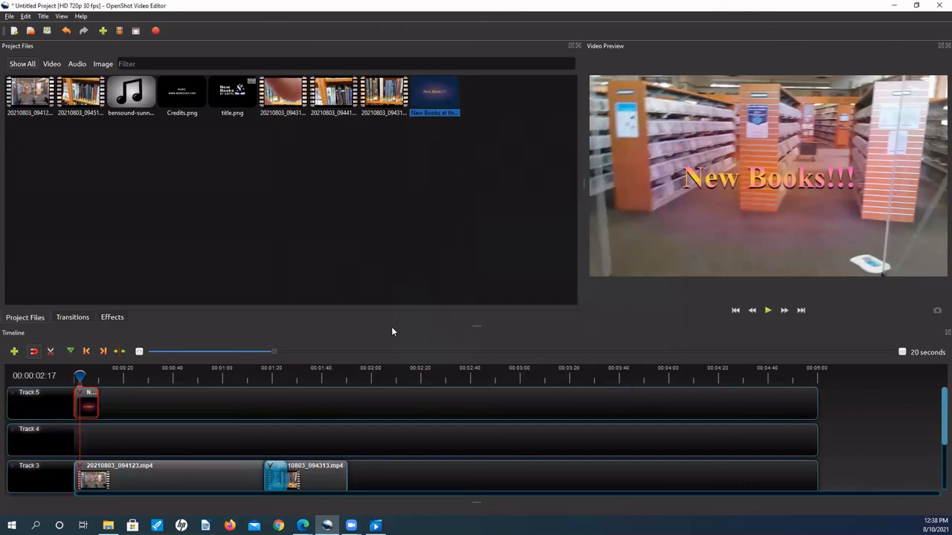